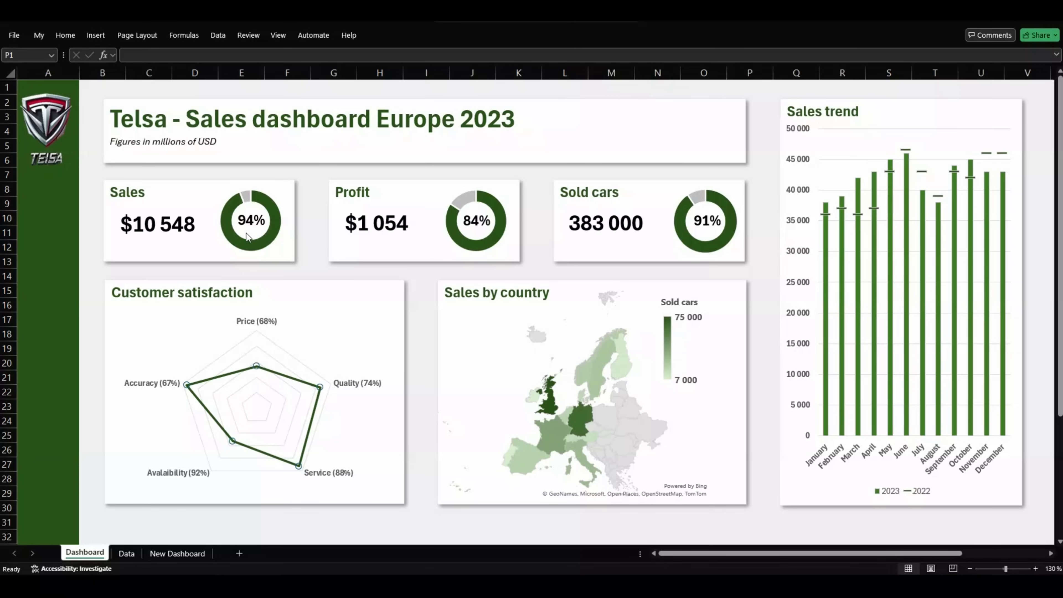
Step: Leave the finished Telsa Europe 2023 dashboard and open the blank New Dashboard sheet
{"action": "mouse_move", "coordinate": [612, 405]}
{"action": "left_click", "coordinate": [188, 554]}
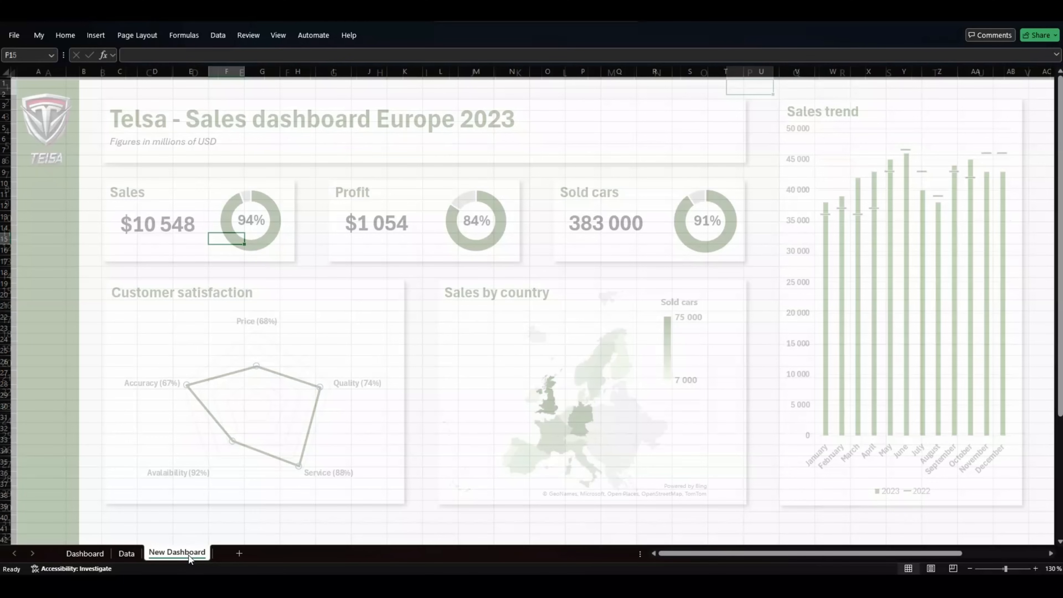
Step: Fill column A dark green as the dashboard sidebar
{"action": "left_click_drag", "start_coordinate": [36, 85], "coordinate": [26, 534]}
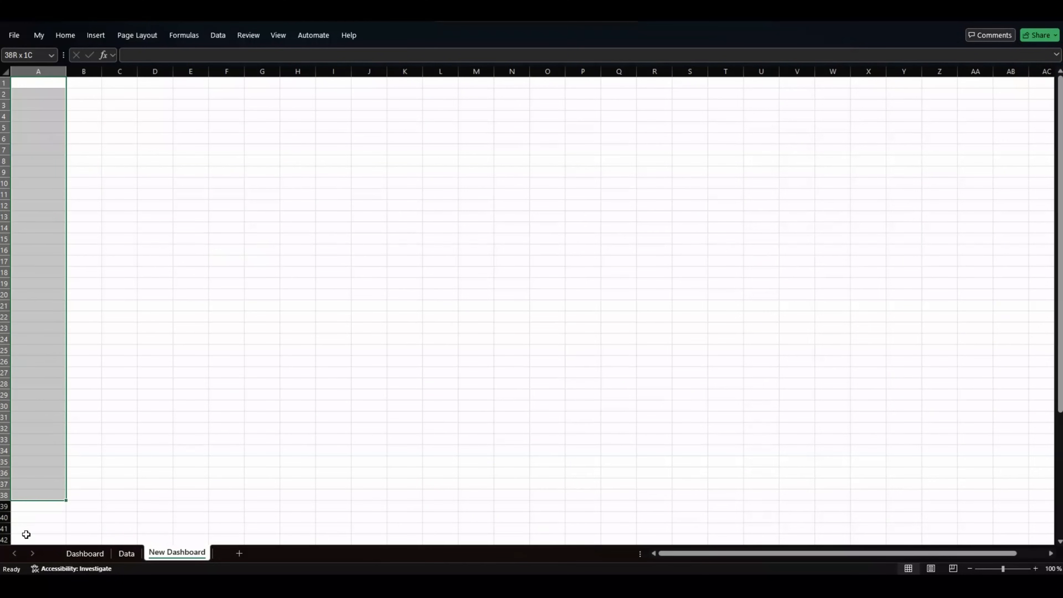
{"action": "right_click", "coordinate": [43, 177]}
{"action": "left_click", "coordinate": [103, 158]}
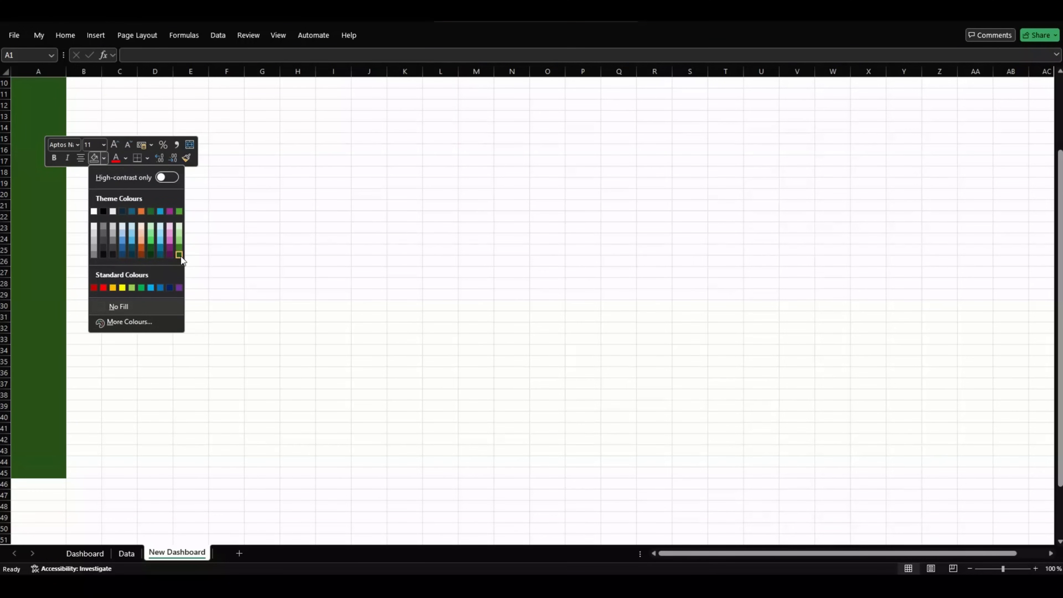
{"action": "left_click", "coordinate": [181, 255]}
Step: Shade the range B1:AC57 light grey as the dashboard background
{"action": "scroll", "coordinate": [116, 446], "scroll_direction": "up", "scroll_amount": 3}
{"action": "left_click_drag", "start_coordinate": [83, 83], "coordinate": [1004, 538]}
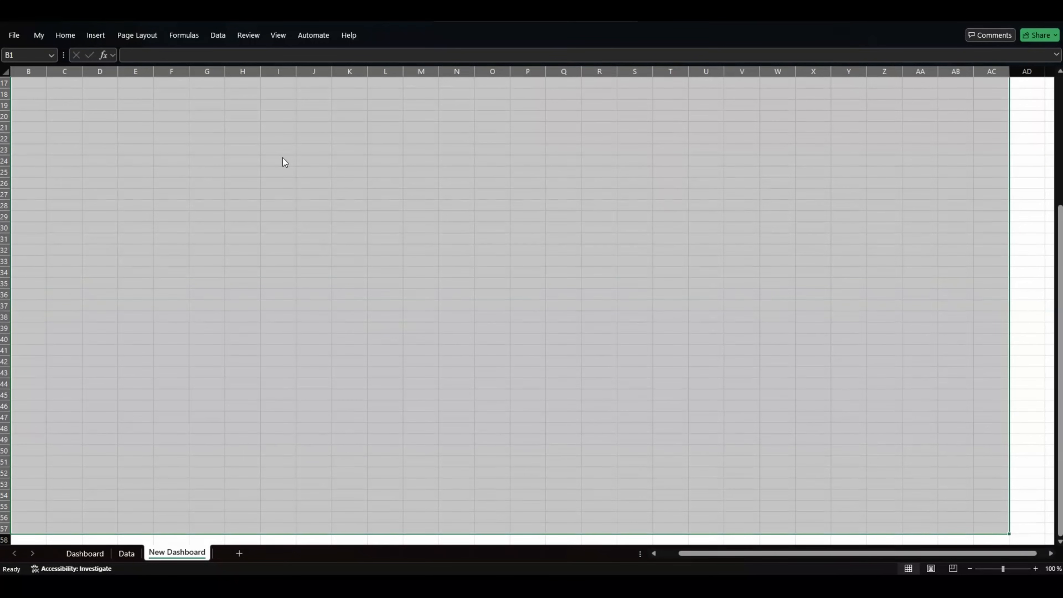
{"action": "right_click", "coordinate": [283, 157]}
{"action": "left_click", "coordinate": [343, 141]}
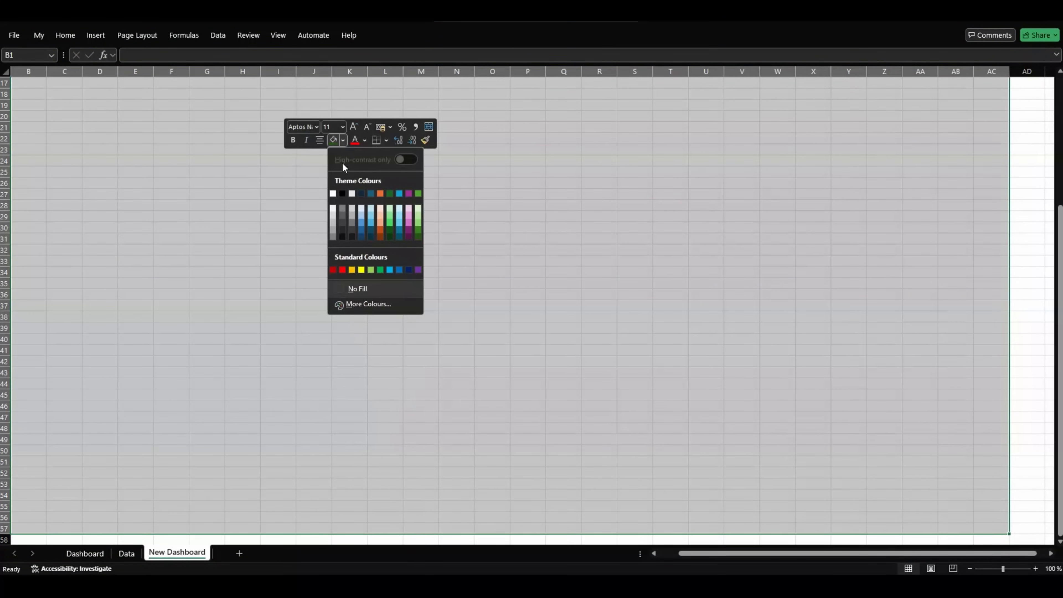
{"action": "left_click", "coordinate": [333, 208]}
{"action": "left_click", "coordinate": [100, 128]}
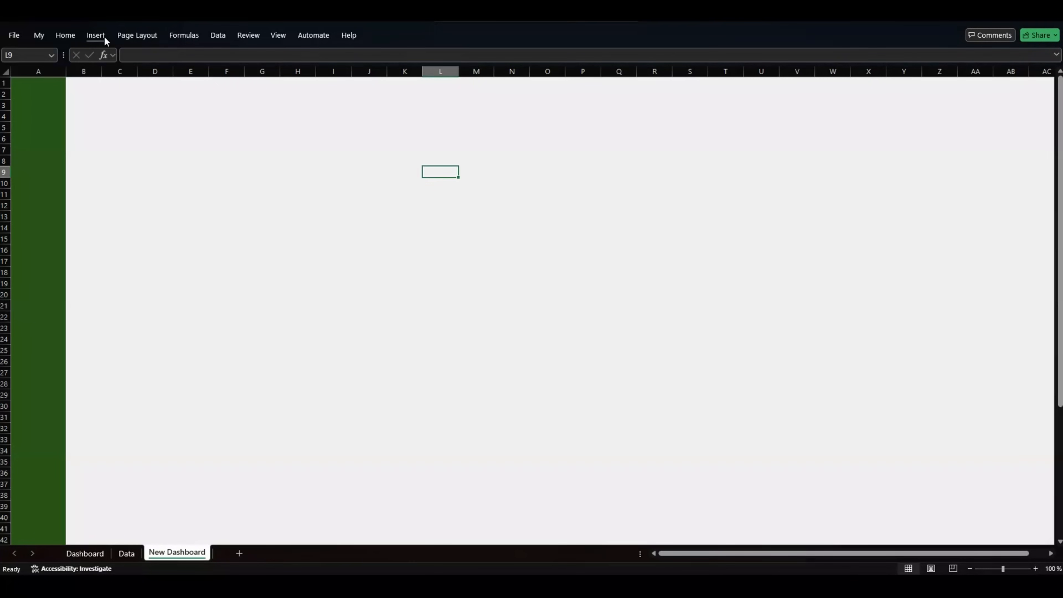
Step: Draw a wide rectangle, 4.42 cm by 31.88 cm, across the top of the sheet
{"action": "left_click", "coordinate": [102, 37]}
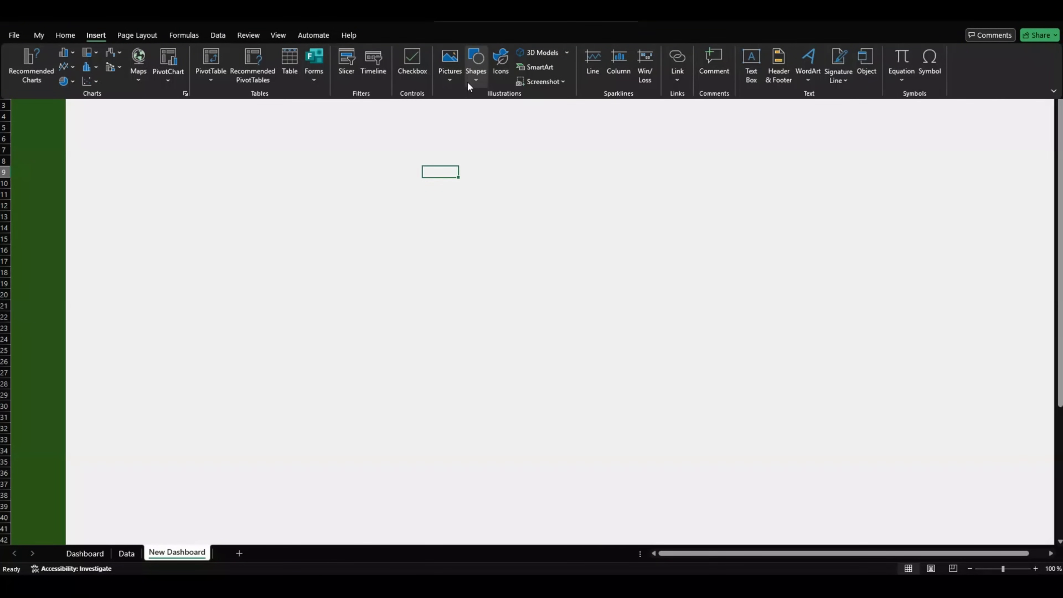
{"action": "left_click", "coordinate": [473, 84]}
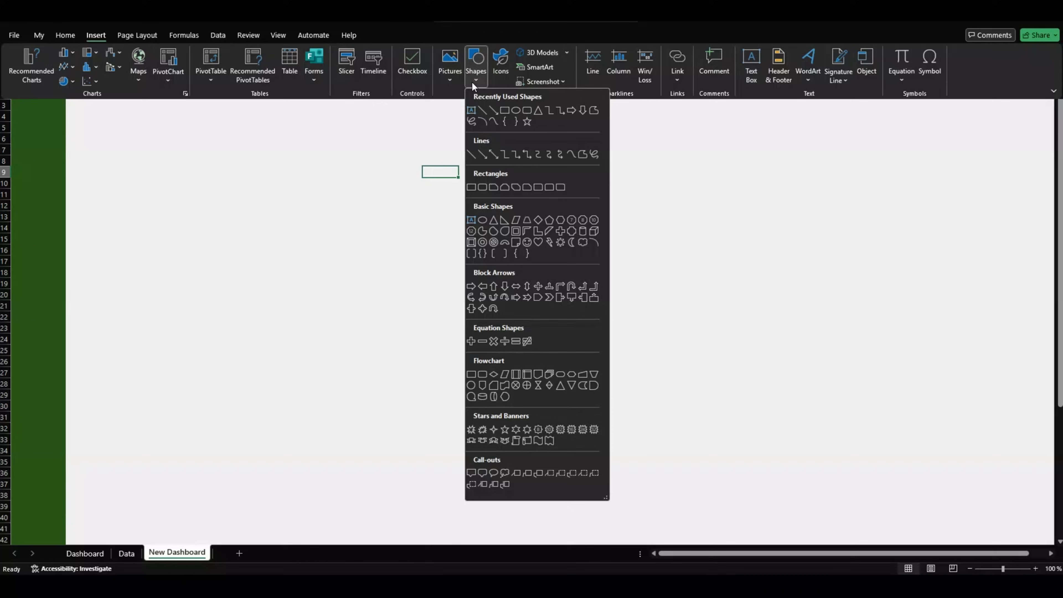
{"action": "left_click", "coordinate": [503, 110]}
{"action": "left_click_drag", "start_coordinate": [100, 99], "coordinate": [771, 193]}
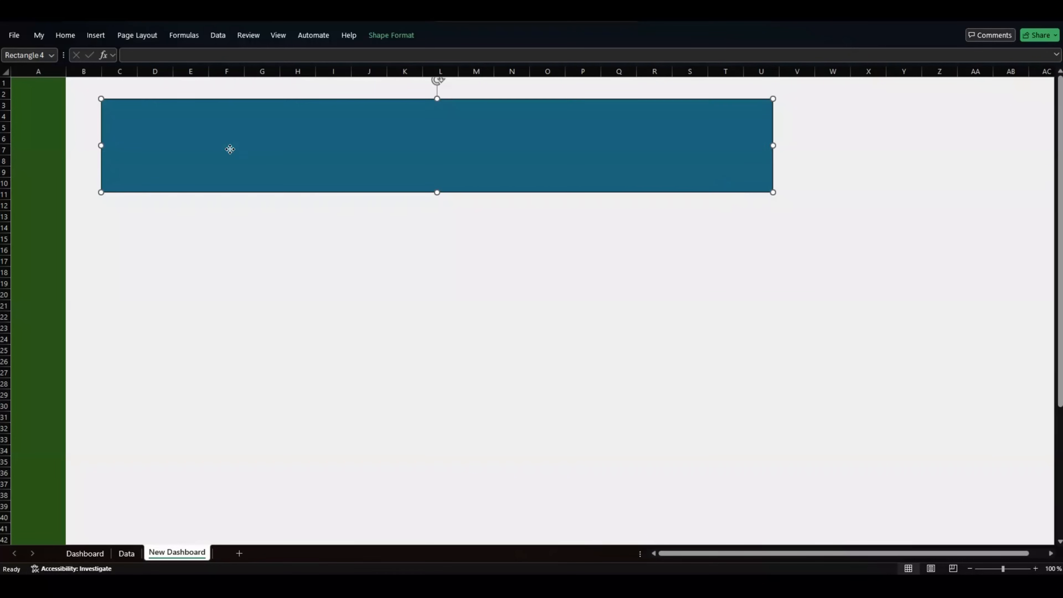
Step: Give the rectangle a white fill and a ¼ pt light grey outline
{"action": "right_click", "coordinate": [229, 148]}
{"action": "left_click", "coordinate": [264, 132]}
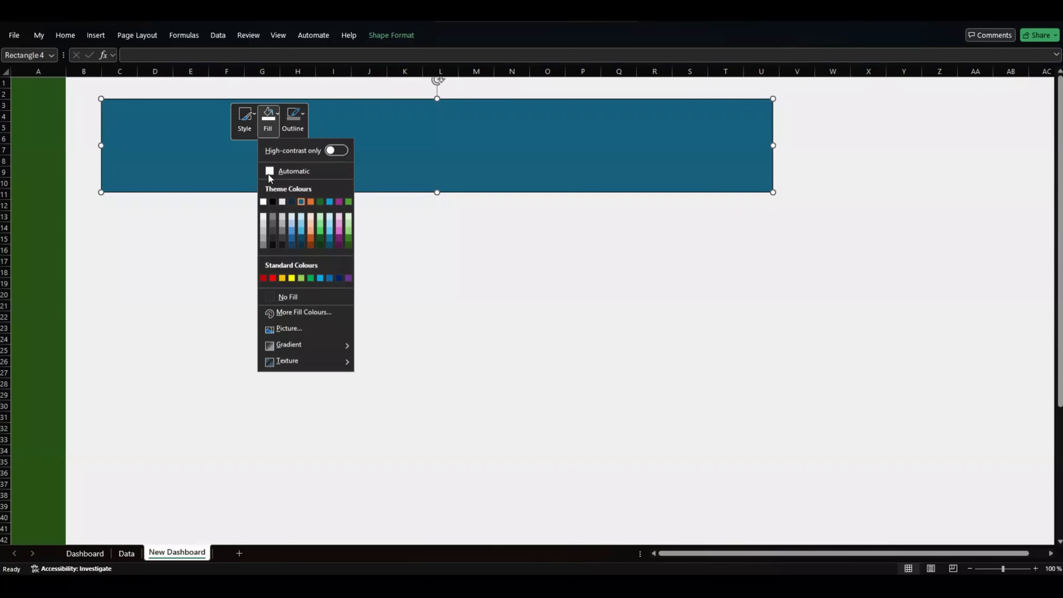
{"action": "left_click", "coordinate": [261, 201]}
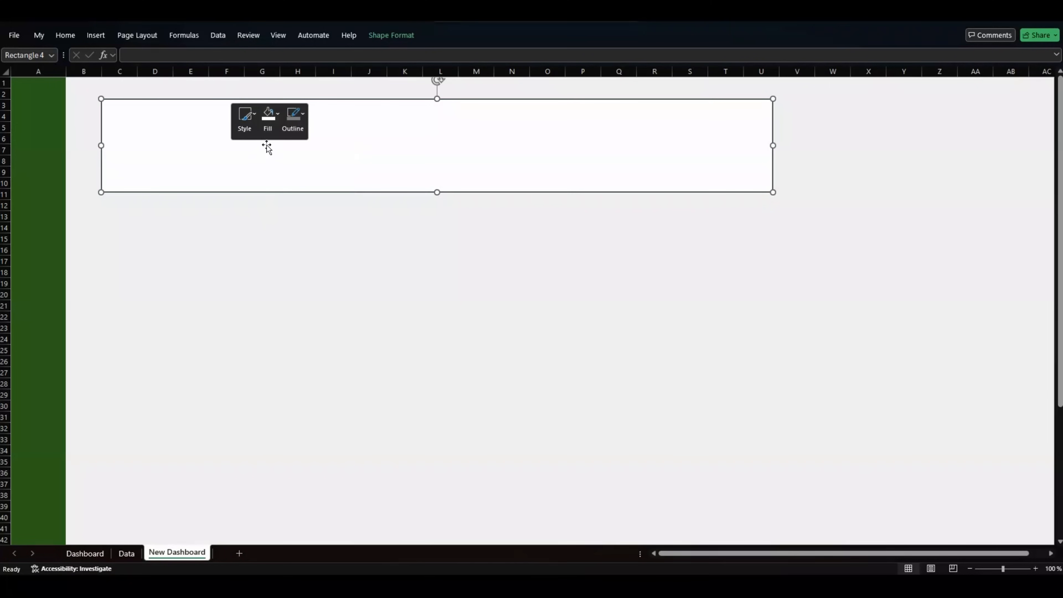
{"action": "left_click", "coordinate": [294, 131]}
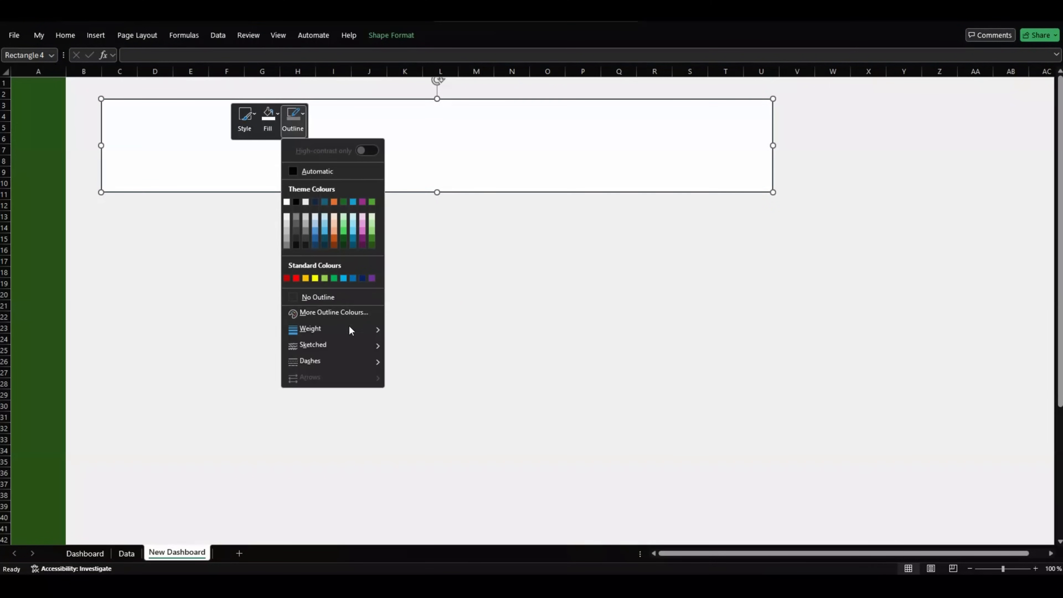
{"action": "mouse_move", "coordinate": [349, 338]}
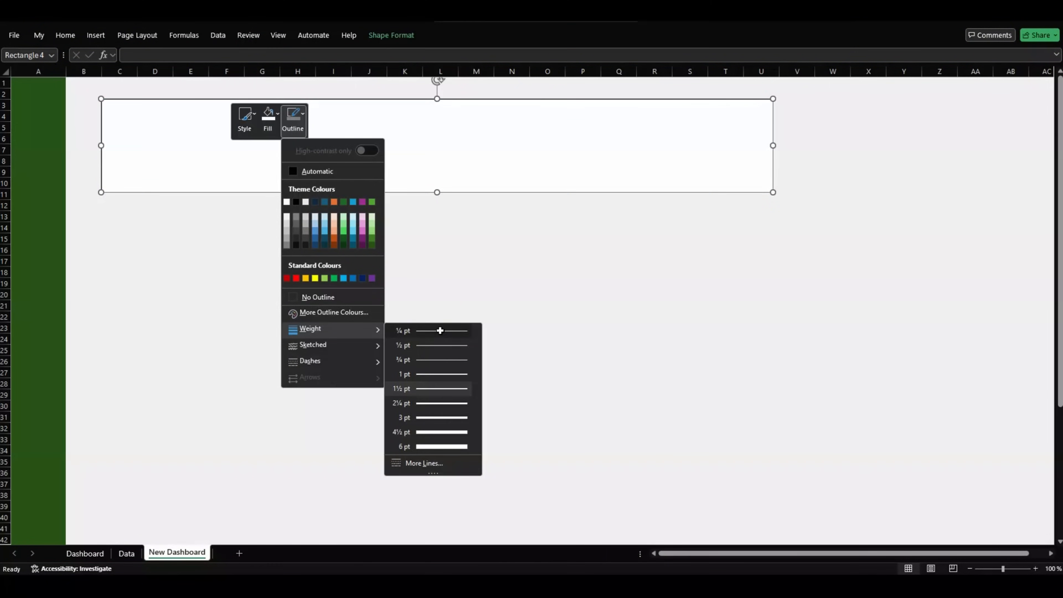
{"action": "left_click", "coordinate": [442, 332]}
{"action": "left_click", "coordinate": [293, 126]}
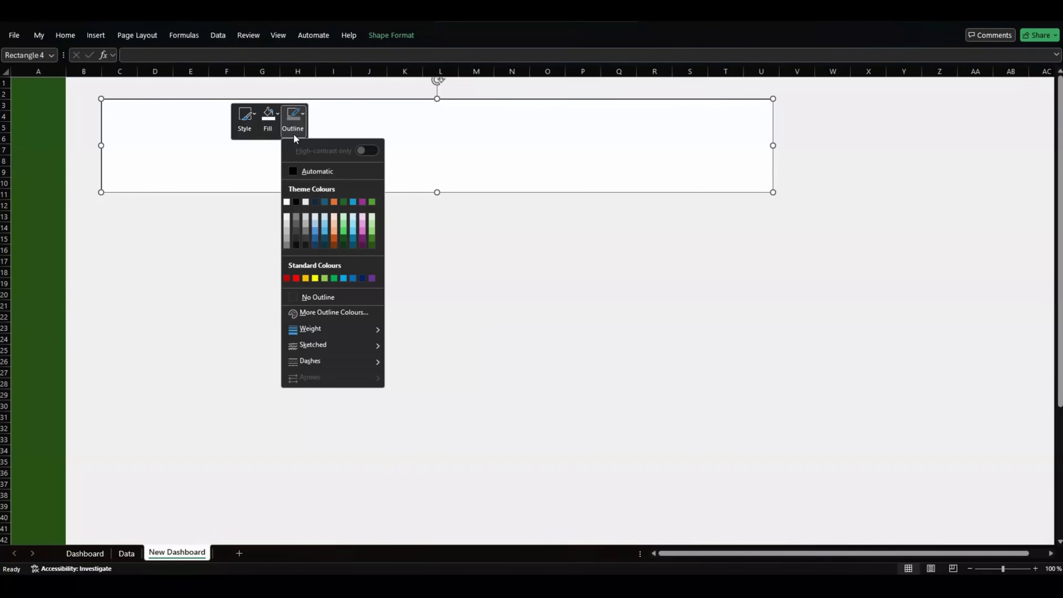
{"action": "left_click", "coordinate": [305, 219]}
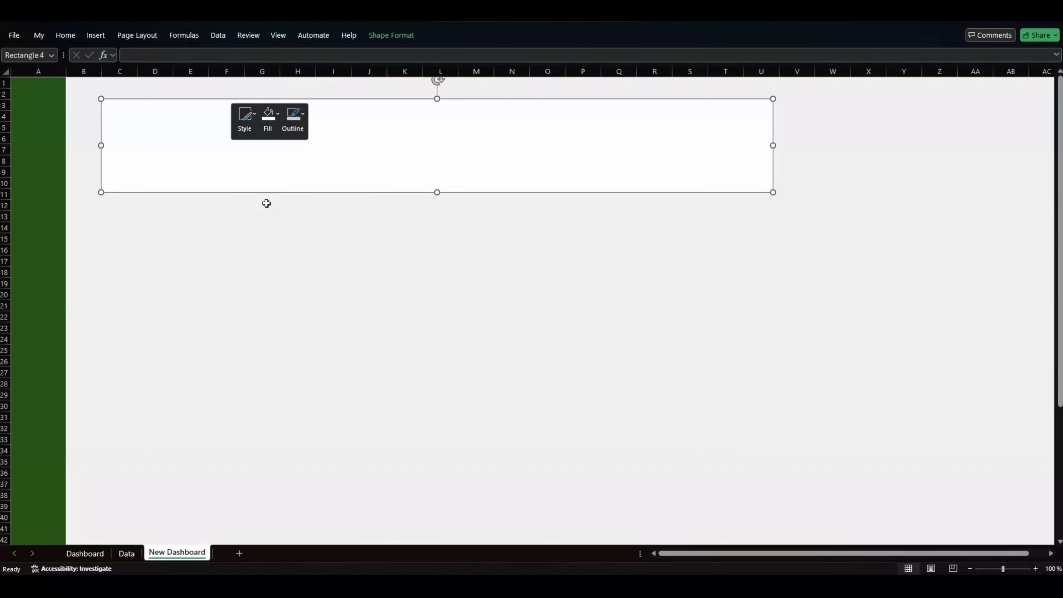
{"action": "key", "text": "Escape"}
{"action": "left_click", "coordinate": [200, 151]}
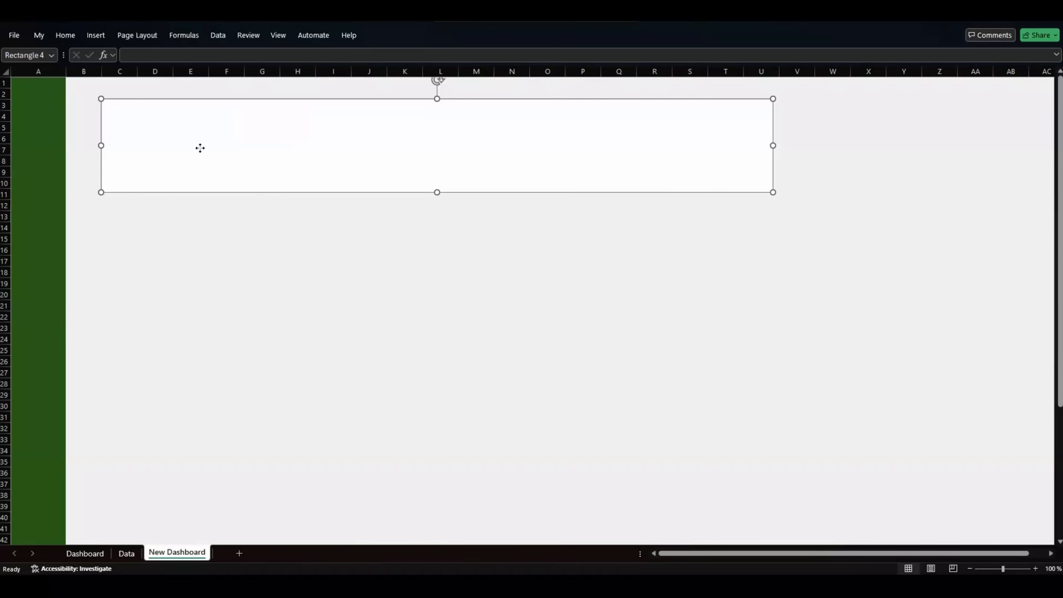
{"action": "left_click", "coordinate": [374, 41]}
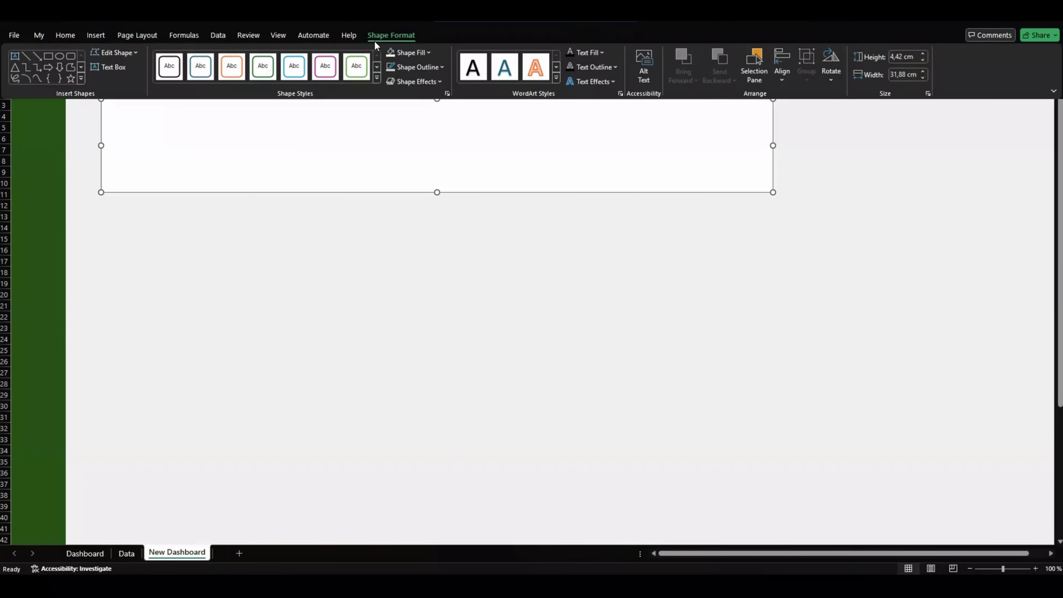
Step: Apply an Outer Offset: Bottom Right shadow to the white banner, then deselect it
{"action": "left_click", "coordinate": [430, 81]}
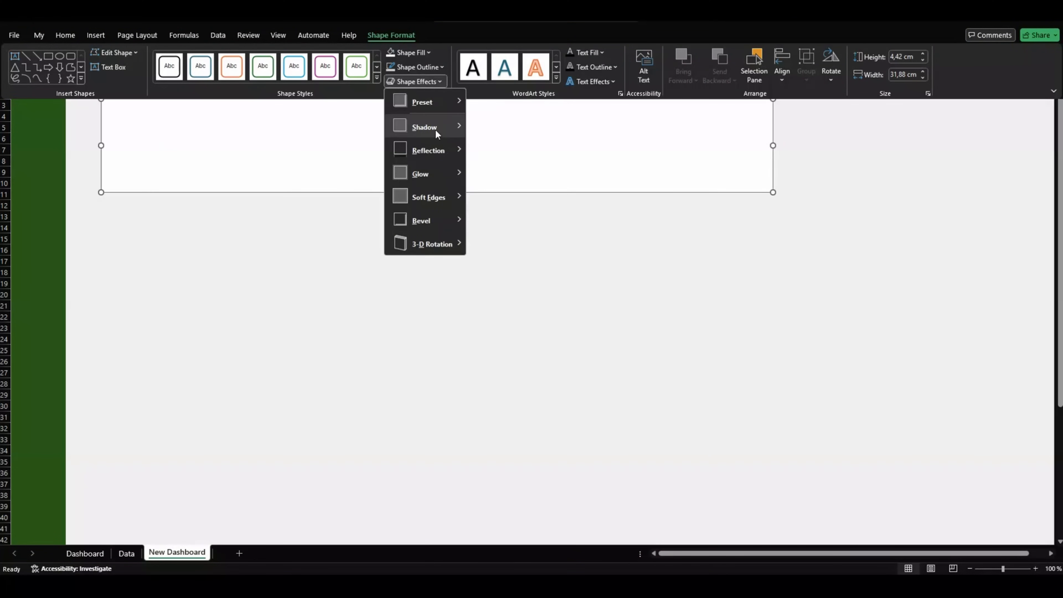
{"action": "mouse_move", "coordinate": [435, 129]}
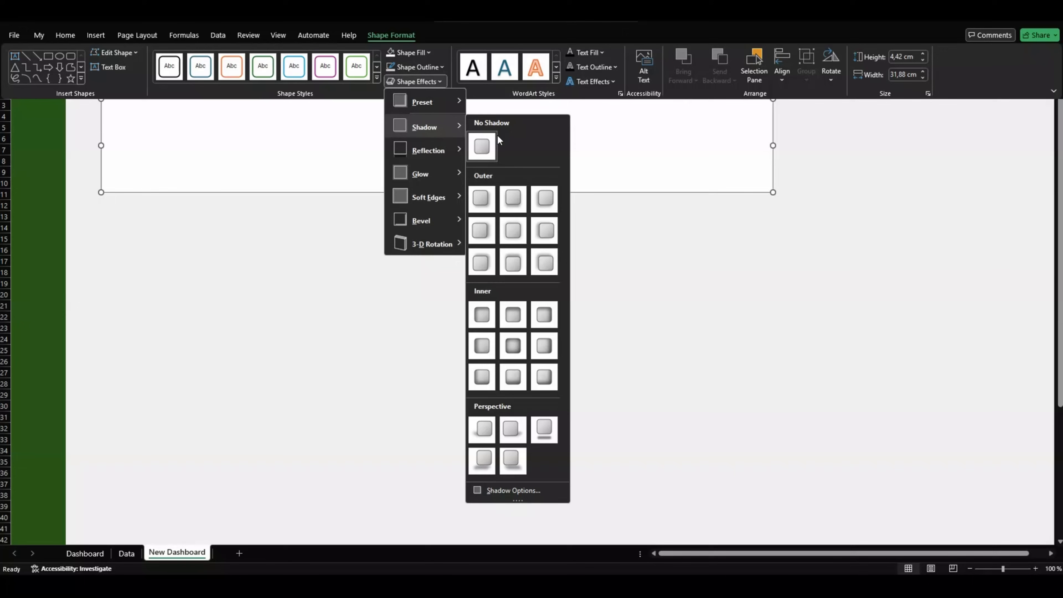
{"action": "left_click", "coordinate": [478, 198]}
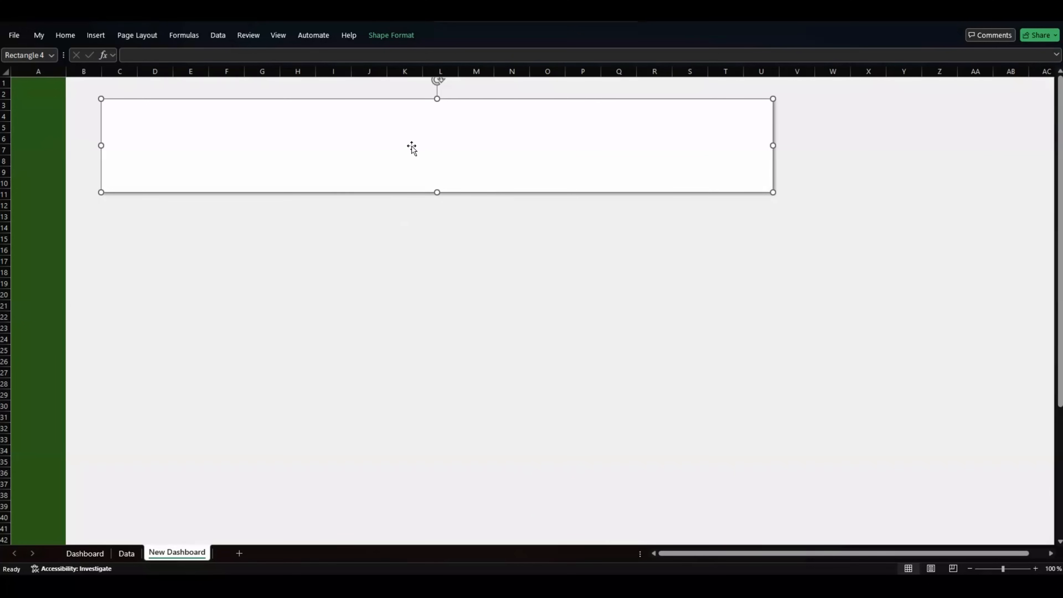
{"action": "key", "text": "Escape"}
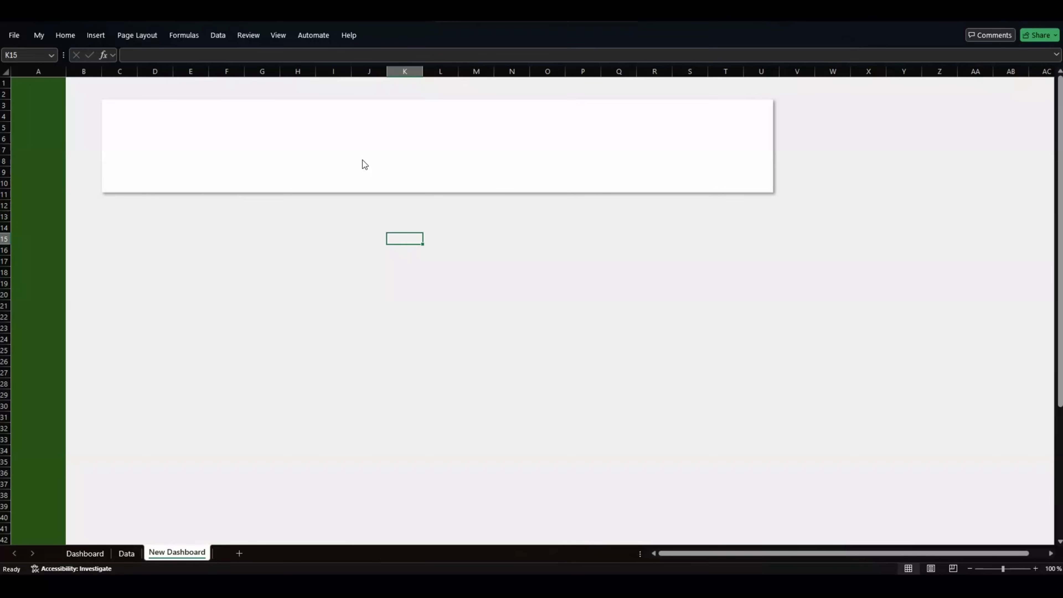
{"action": "key", "text": "Left"}
{"action": "key", "text": "Left"}
{"action": "key", "text": "Left"}
{"action": "key", "text": "Left"}
{"action": "key", "text": "Left"}
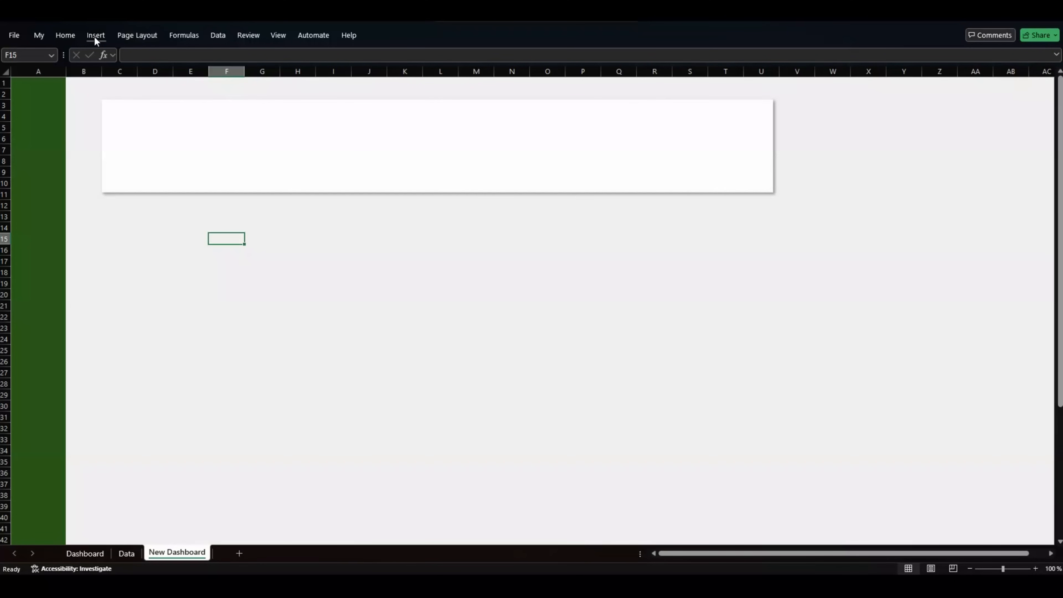
Step: Add a text box reading 'Sales Dashboard' and move it into the white banner
{"action": "left_click", "coordinate": [96, 36]}
{"action": "left_click", "coordinate": [133, 233]}
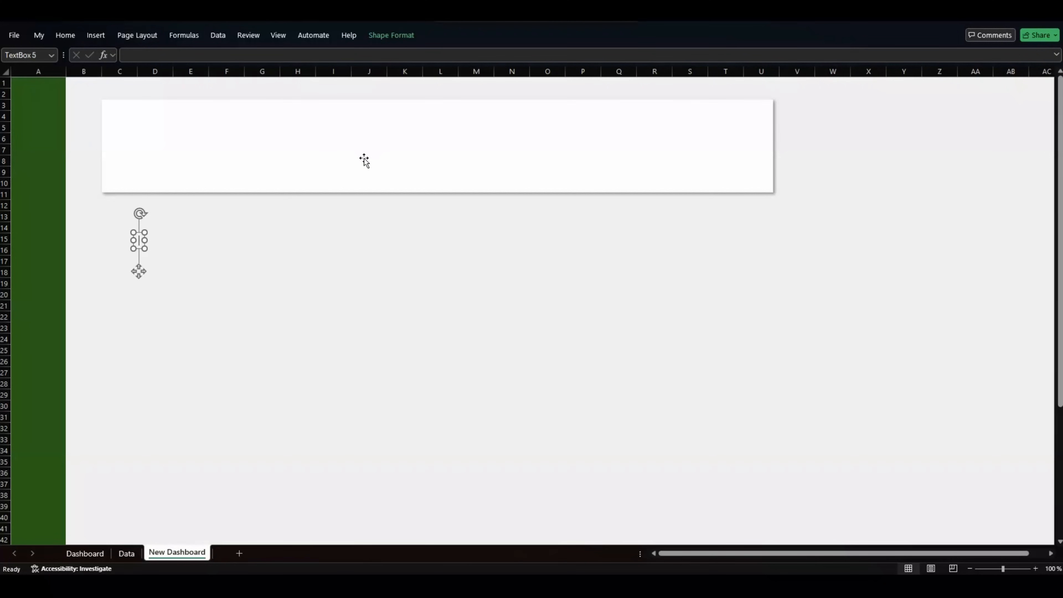
{"action": "type", "text": "Sales Dashb"}
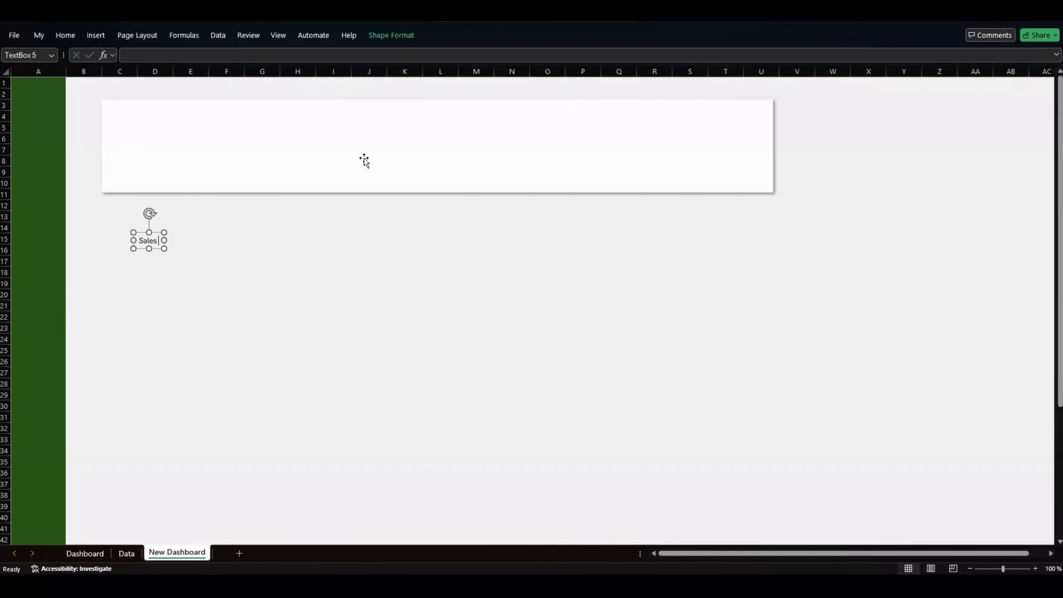
{"action": "type", "text": "oard"}
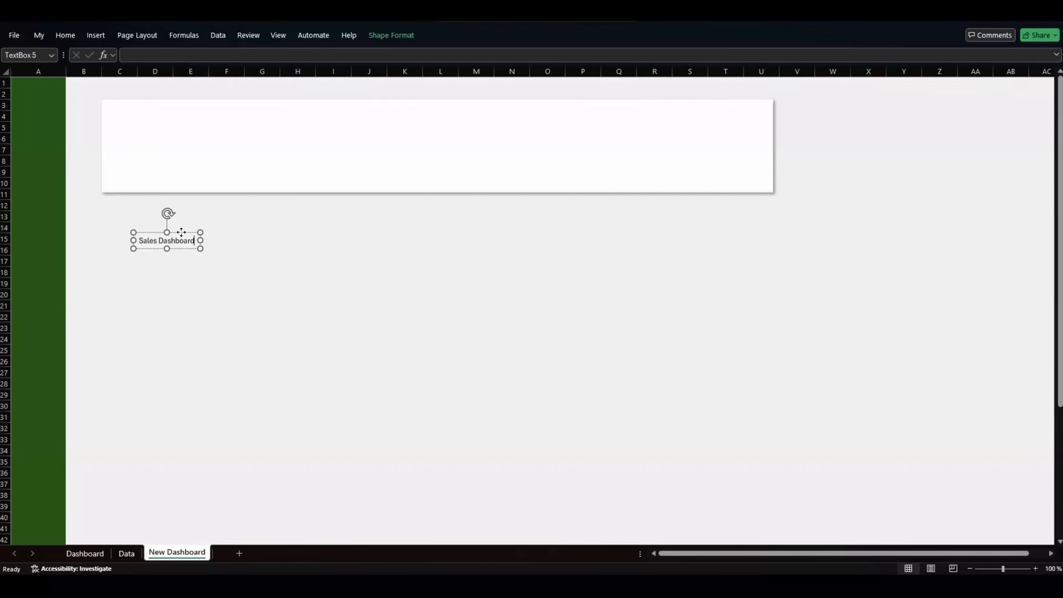
{"action": "left_click_drag", "start_coordinate": [184, 234], "coordinate": [161, 114]}
Step: Format the title text at size 24, dark green and bold
{"action": "left_click", "coordinate": [64, 35]}
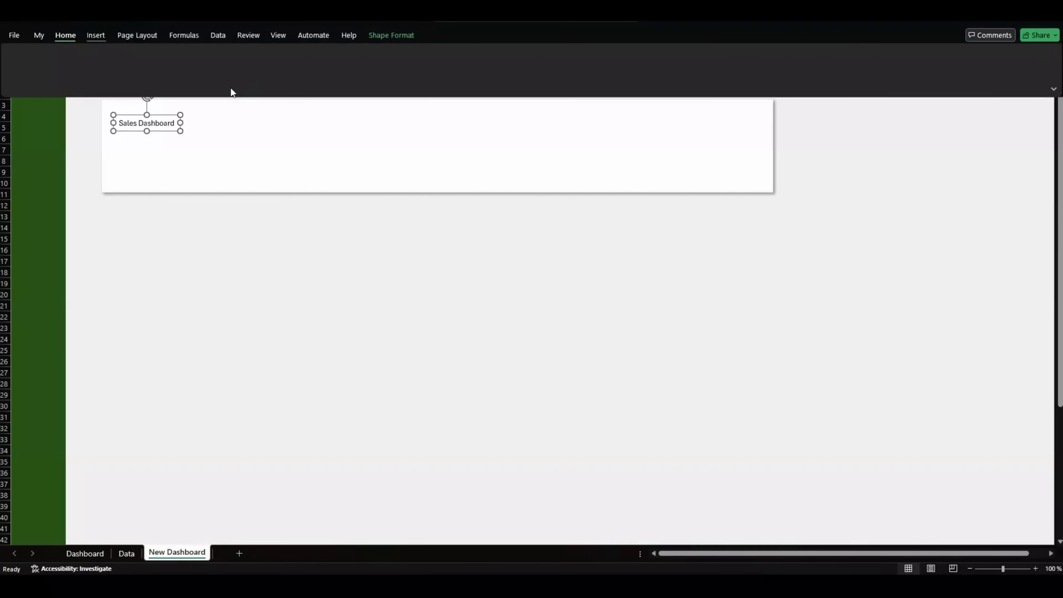
{"action": "left_click", "coordinate": [205, 56]}
{"action": "left_click", "coordinate": [204, 57]}
{"action": "left_click", "coordinate": [204, 57]}
{"action": "left_click", "coordinate": [205, 56]}
{"action": "left_click", "coordinate": [204, 57]}
{"action": "left_click", "coordinate": [205, 57]}
{"action": "left_click", "coordinate": [204, 57]}
{"action": "left_click", "coordinate": [218, 77]}
{"action": "left_click", "coordinate": [292, 188]}
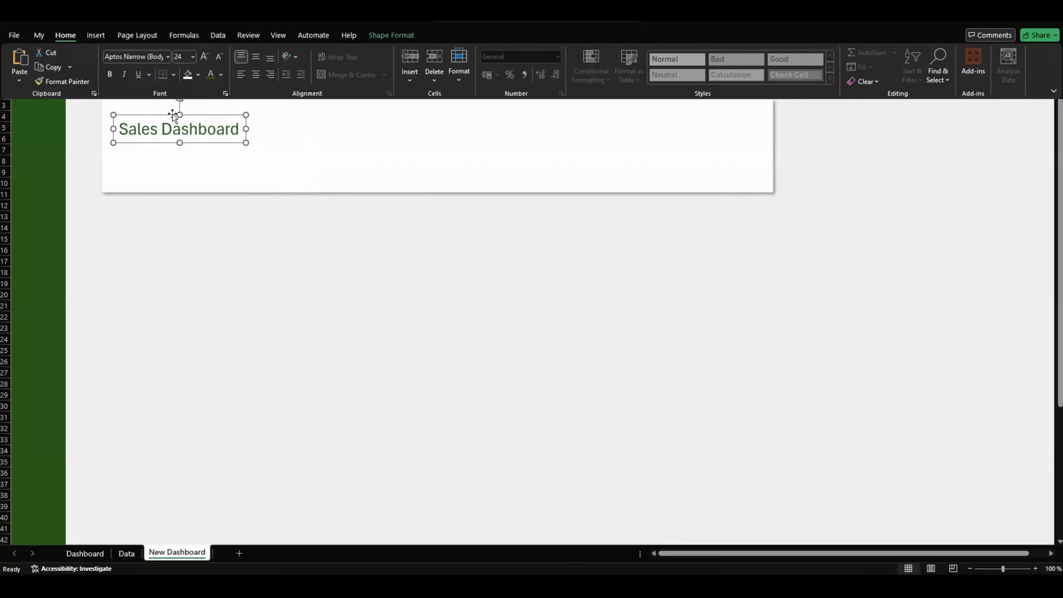
{"action": "left_click", "coordinate": [110, 74]}
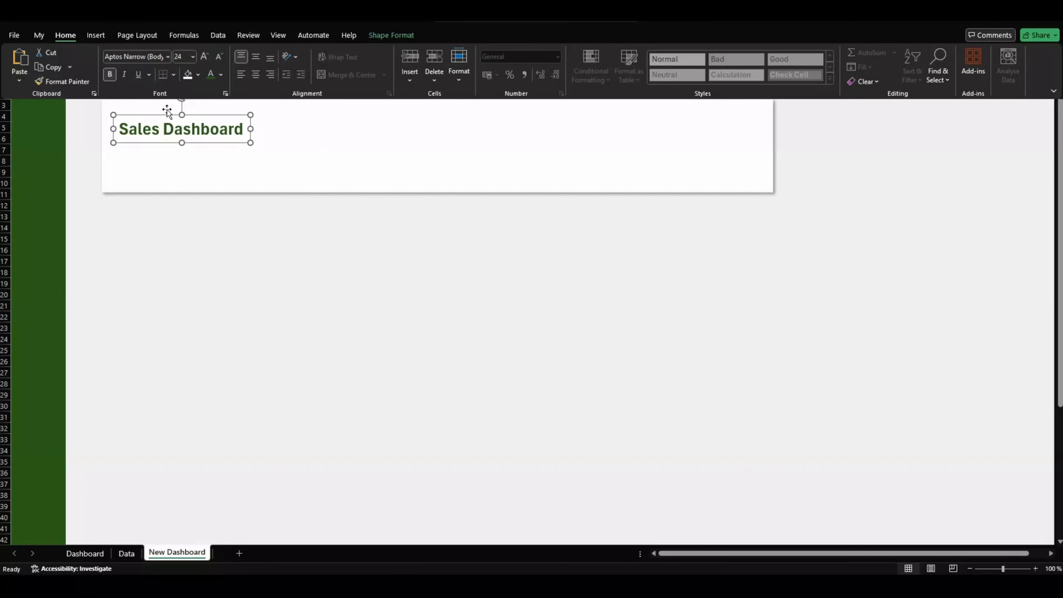
Step: Complete the title as 'Telsa - Sales Dashboard 2023' and enlarge it to size 40
{"action": "left_click_drag", "start_coordinate": [167, 114], "coordinate": [161, 108]}
{"action": "left_click", "coordinate": [233, 128]}
{"action": "type", "text": "202"}
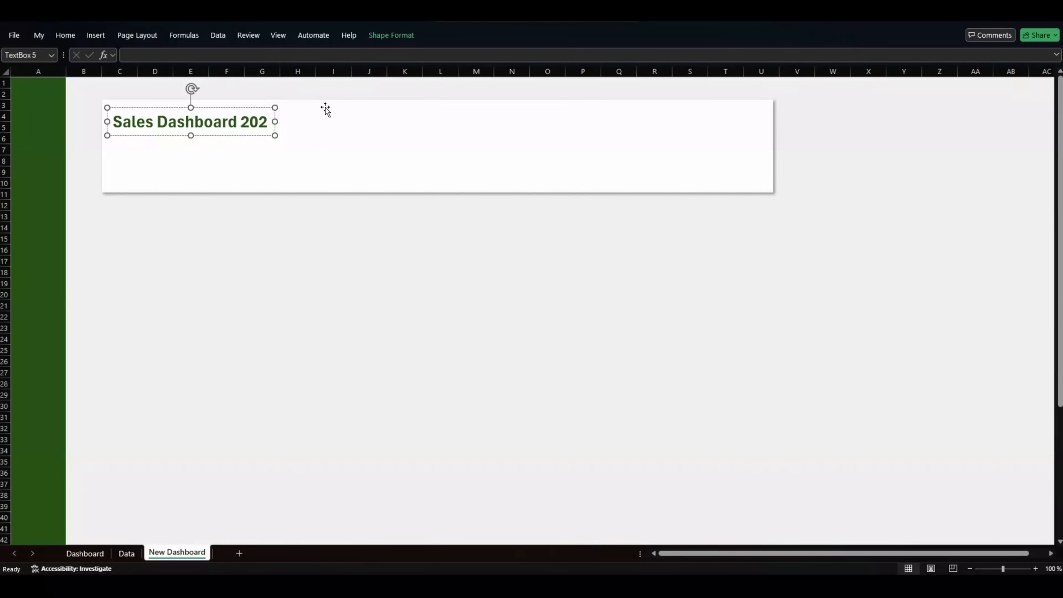
{"action": "type", "text": "3"}
{"action": "key", "text": "Left"}
{"action": "key", "text": "Left"}
{"action": "key", "text": "Left"}
{"action": "key", "text": "Left"}
{"action": "key", "text": "Left"}
{"action": "key", "text": "Left"}
{"action": "key", "text": "Left"}
{"action": "key", "text": "Left"}
{"action": "key", "text": "Left"}
{"action": "key", "text": "Left"}
{"action": "key", "text": "Left"}
{"action": "key", "text": "Left"}
{"action": "key", "text": "Left"}
{"action": "key", "text": "Left"}
{"action": "key", "text": "Left"}
{"action": "key", "text": "Left"}
{"action": "key", "text": "Left"}
{"action": "key", "text": "Left"}
{"action": "key", "text": "Left"}
{"action": "key", "text": "Left"}
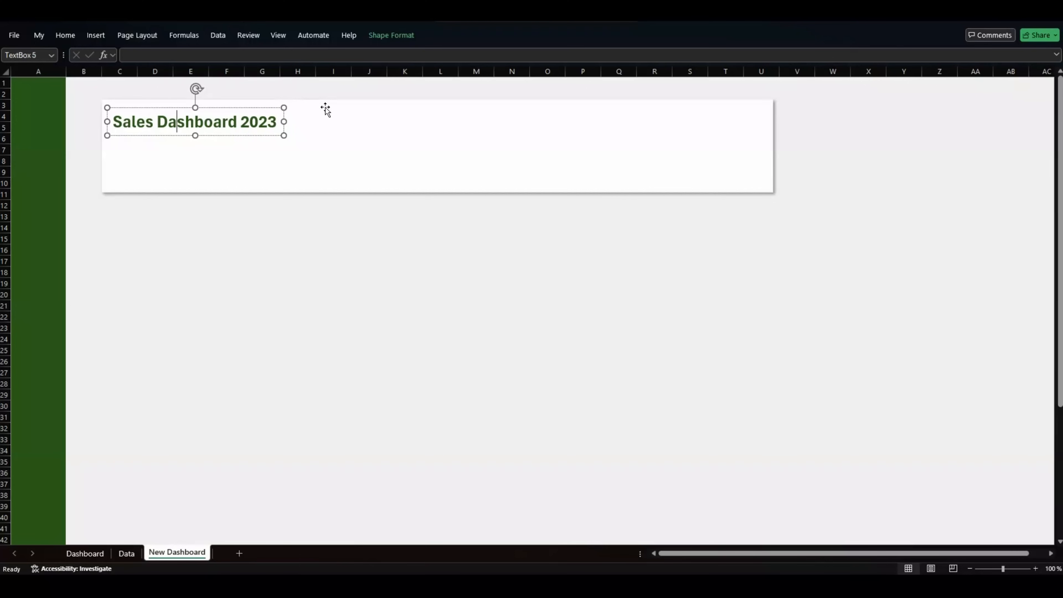
{"action": "type", "text": "Telsa -"}
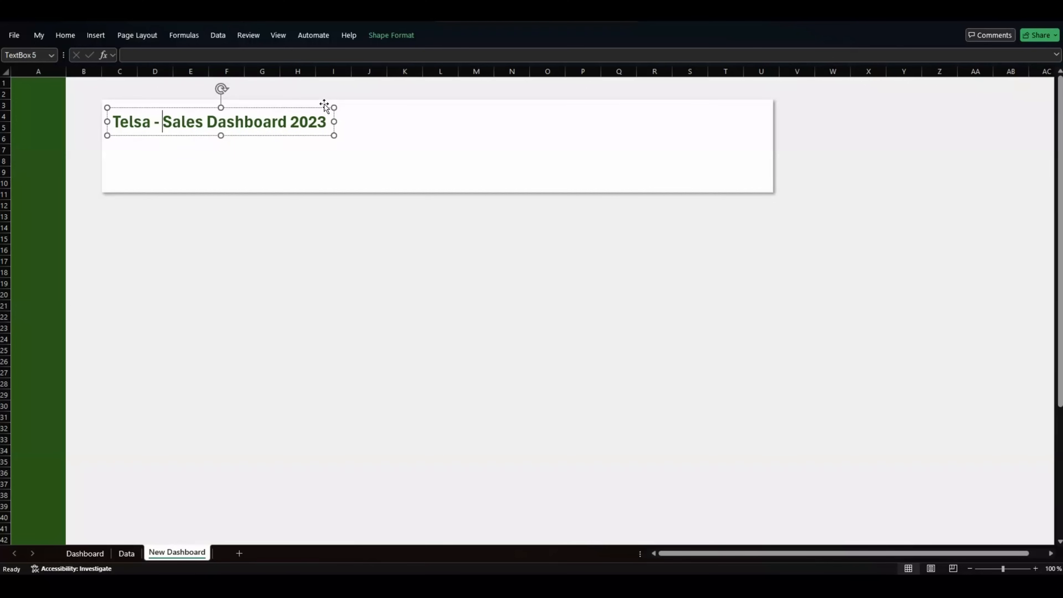
{"action": "left_click_drag", "start_coordinate": [197, 109], "coordinate": [194, 105]}
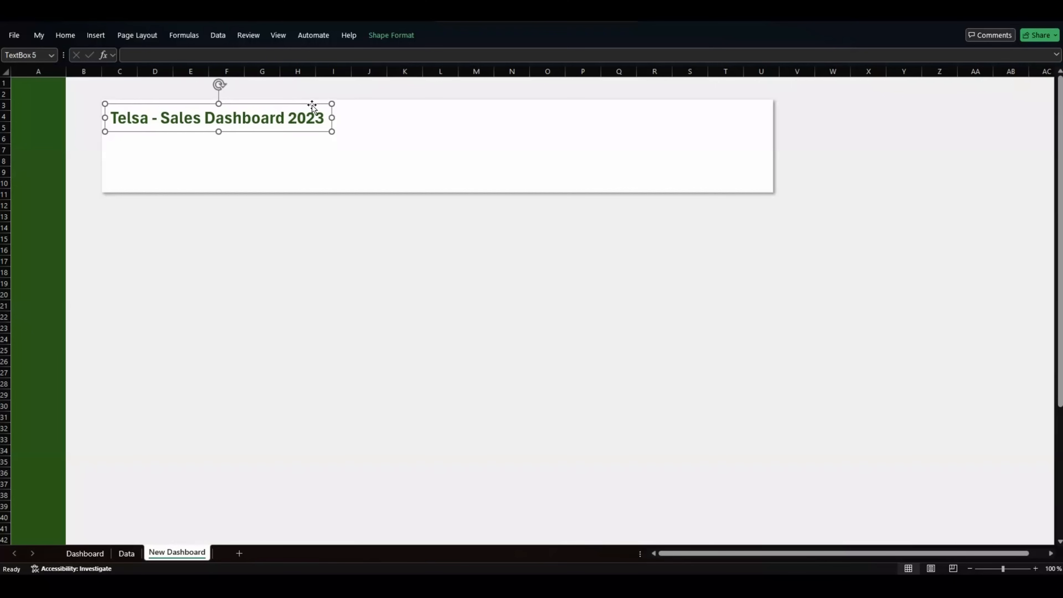
{"action": "left_click", "coordinate": [66, 37]}
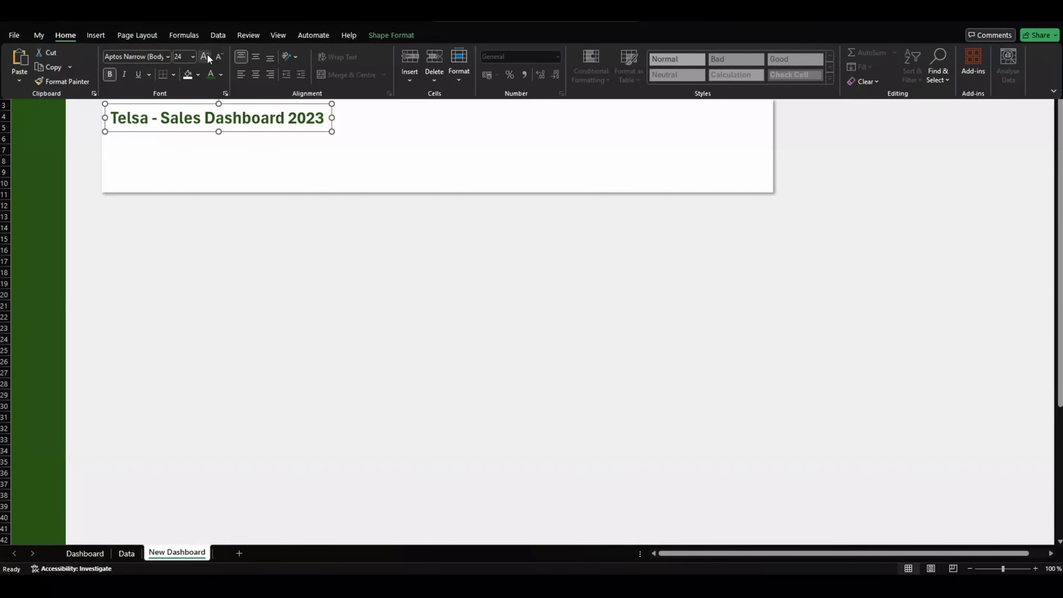
{"action": "left_click", "coordinate": [205, 55]}
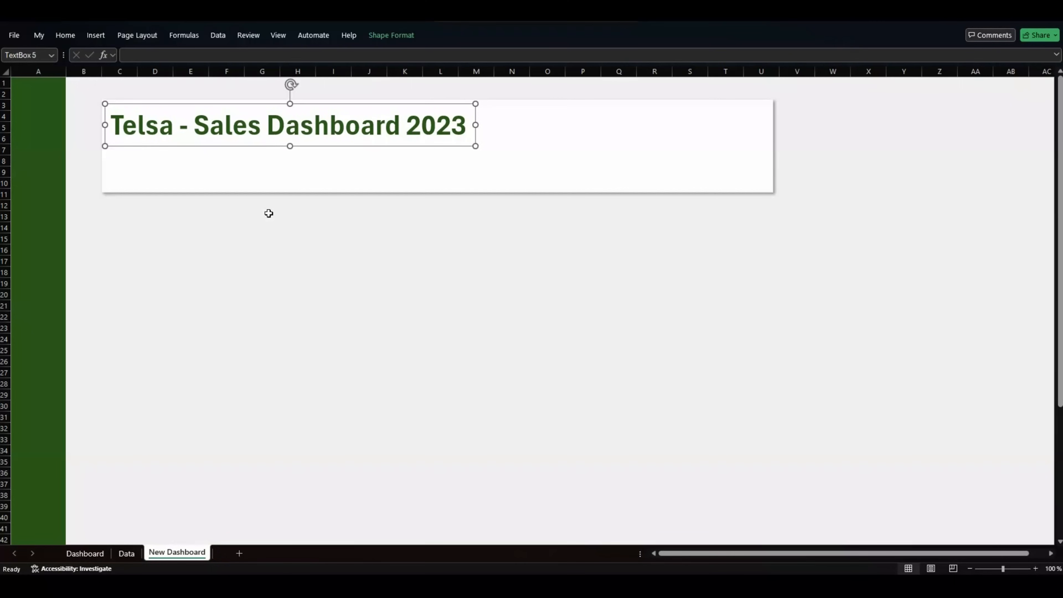
{"action": "left_click", "coordinate": [266, 227]}
{"action": "left_click", "coordinate": [264, 179]}
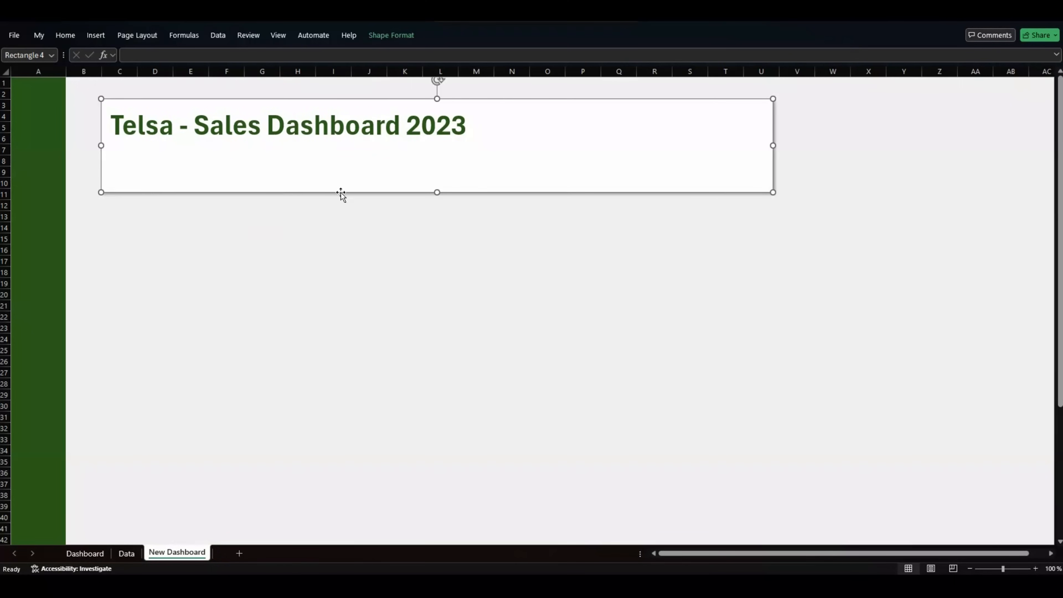
Step: Duplicate the banner with Ctrl+D and resize the copies into side-by-side cards below it
{"action": "key", "text": "ctrl+d"}
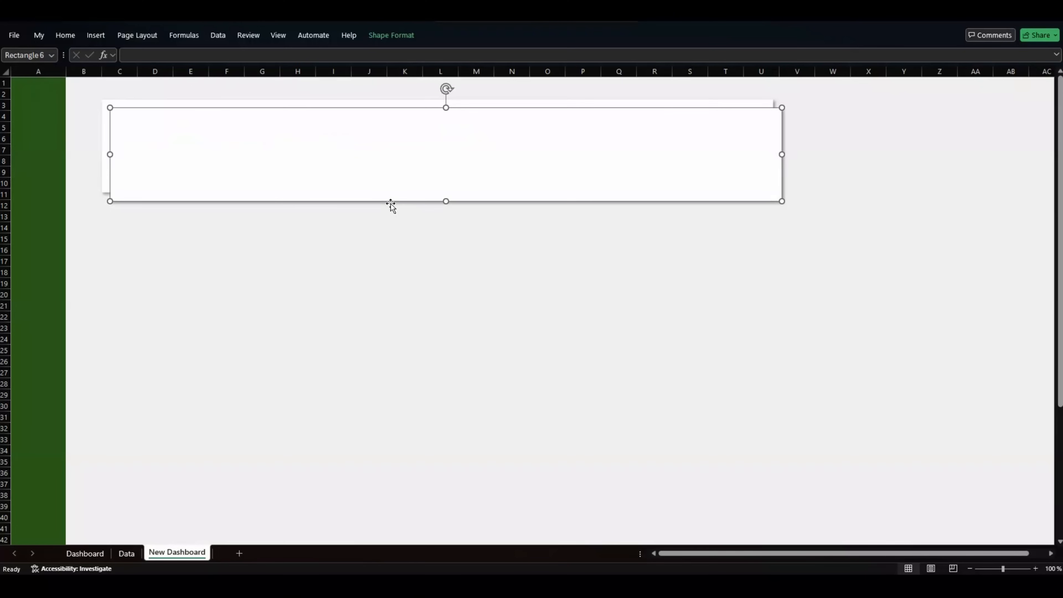
{"action": "left_click_drag", "start_coordinate": [378, 192], "coordinate": [369, 283]}
{"action": "left_click_drag", "start_coordinate": [773, 249], "coordinate": [265, 252]}
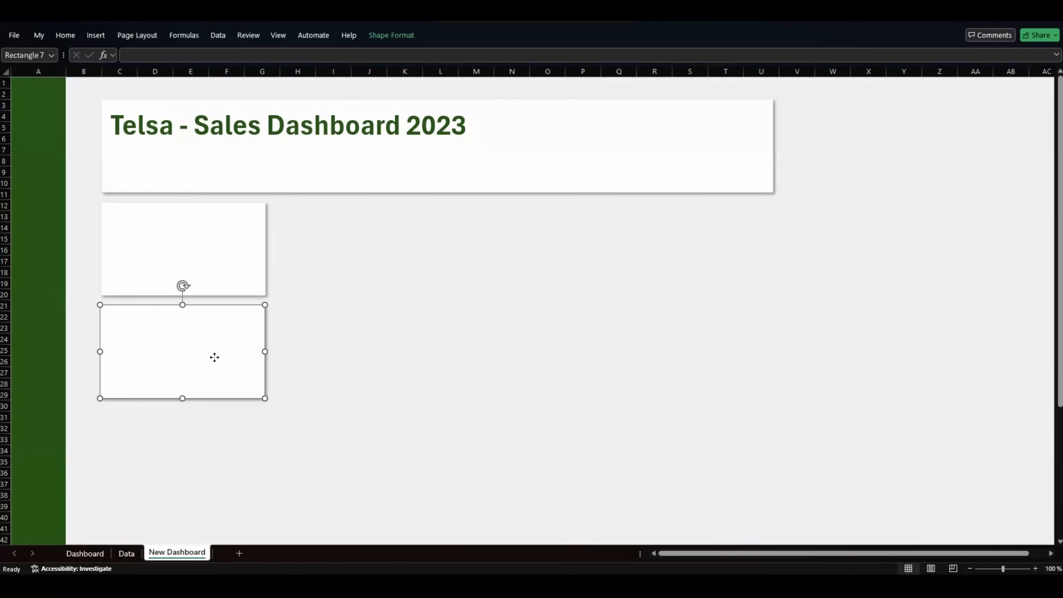
{"action": "left_click_drag", "start_coordinate": [214, 357], "coordinate": [458, 259]}
{"action": "left_click_drag", "start_coordinate": [266, 249], "coordinate": [299, 248]}
{"action": "mouse_move", "coordinate": [393, 259]}
{"action": "left_mouse_down"}
{"action": "mouse_move", "coordinate": [326, 248]}
{"action": "mouse_move", "coordinate": [277, 273]}
{"action": "mouse_move", "coordinate": [382, 275]}
{"action": "left_mouse_up"}
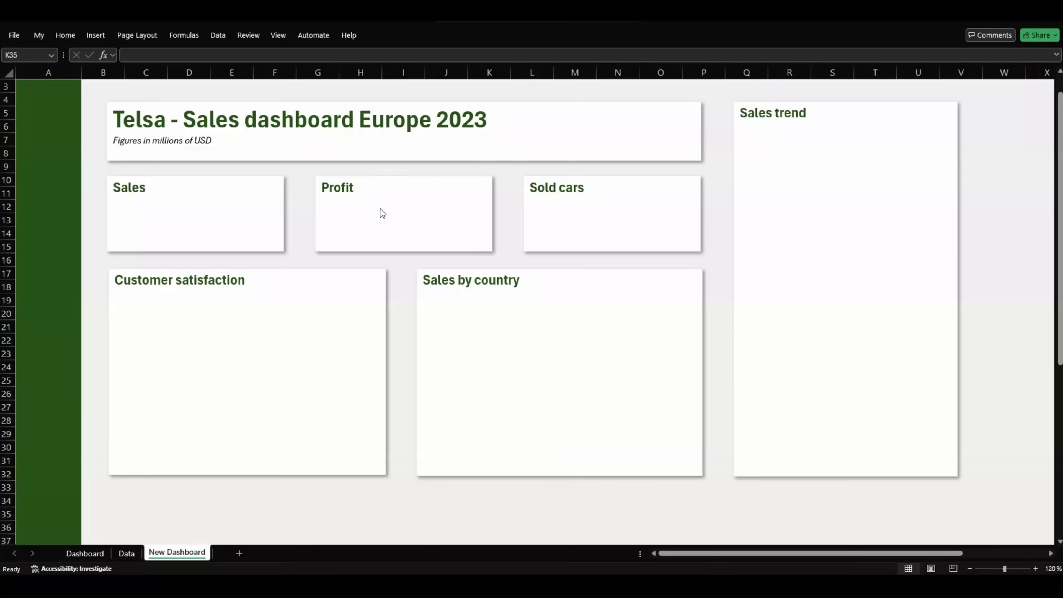
Step: Copy the Sold cars map chart from the Data sheet, then go back to New Dashboard
{"action": "left_click", "coordinate": [130, 553]}
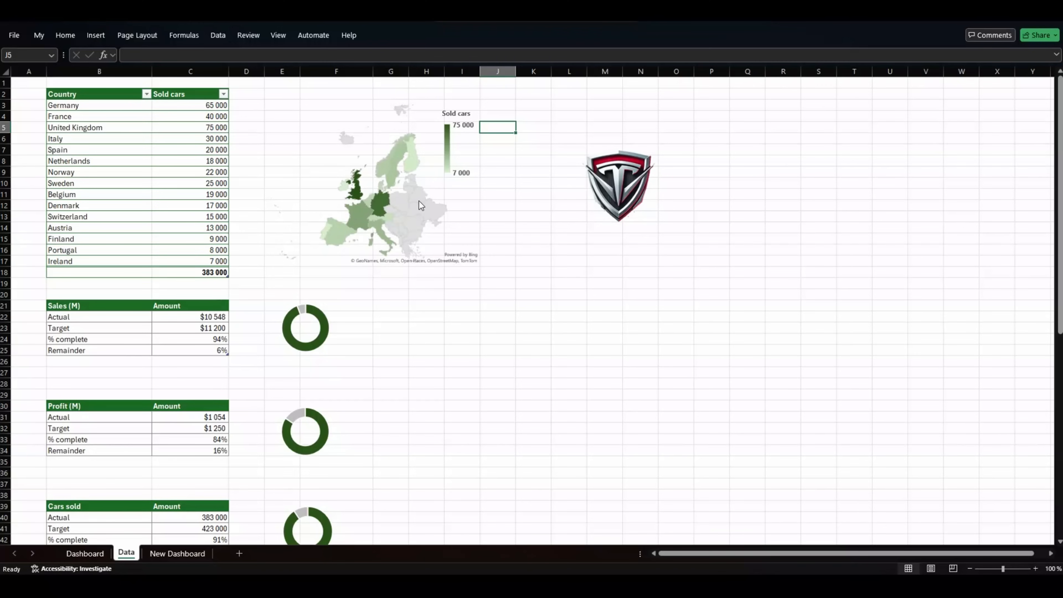
{"action": "left_click", "coordinate": [344, 113]}
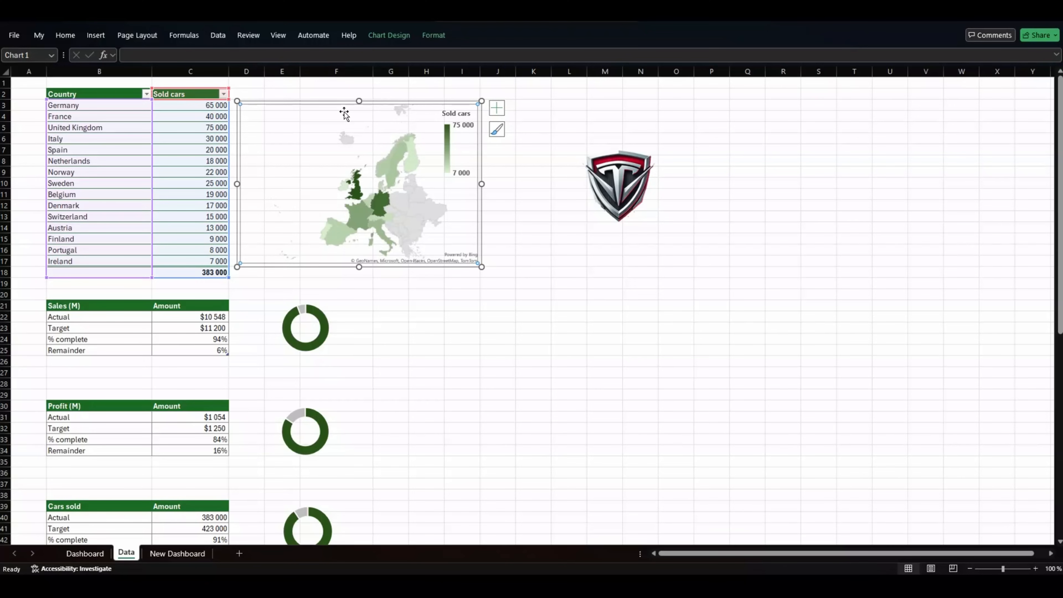
{"action": "key", "text": "ctrl+Page_Down"}
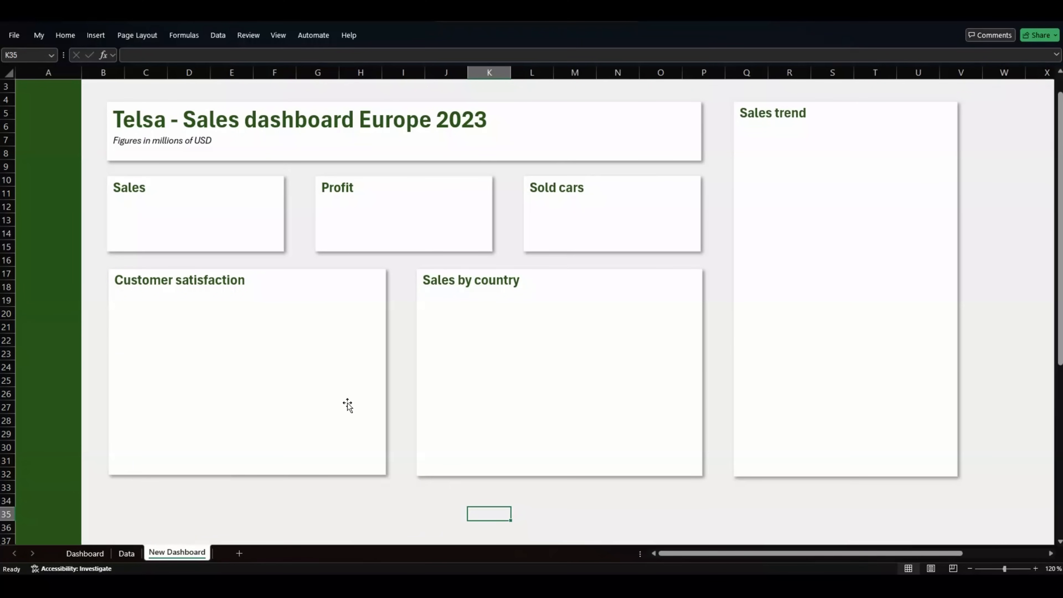
Step: Paste the map chart into the Sales by country card and shift its plot area right
{"action": "key", "text": "ctrl+v"}
{"action": "left_click_drag", "start_coordinate": [516, 510], "coordinate": [475, 320]}
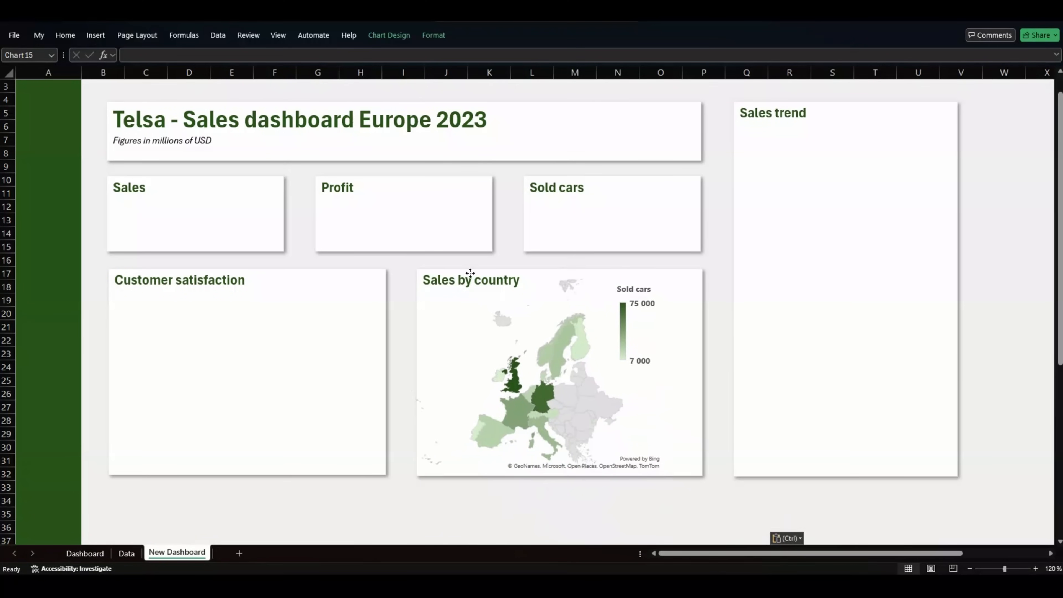
{"action": "left_click", "coordinate": [489, 321]}
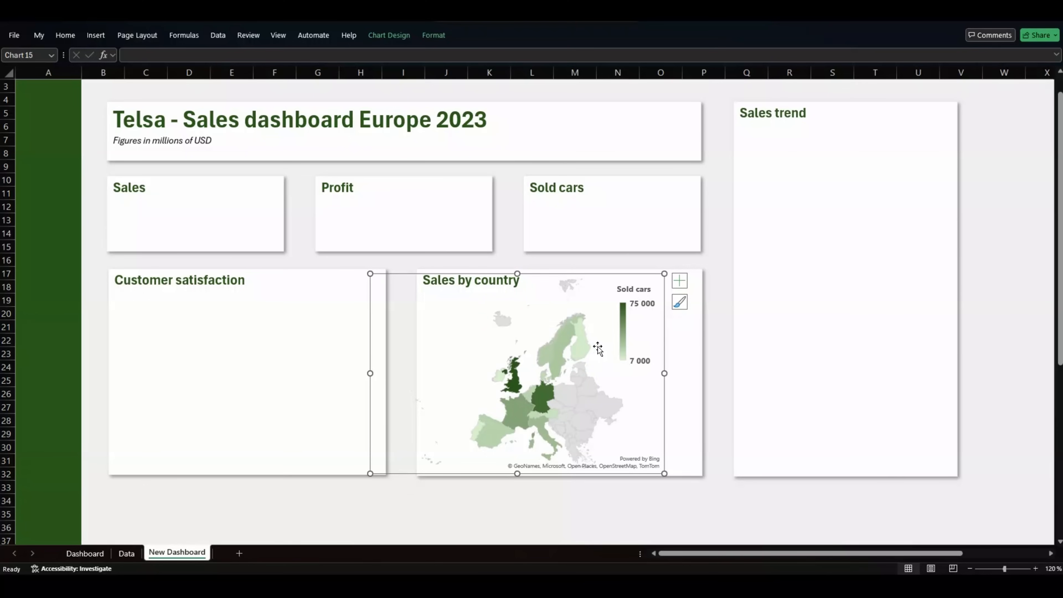
{"action": "left_click", "coordinate": [612, 352]}
{"action": "left_click_drag", "start_coordinate": [664, 348], "coordinate": [684, 348]}
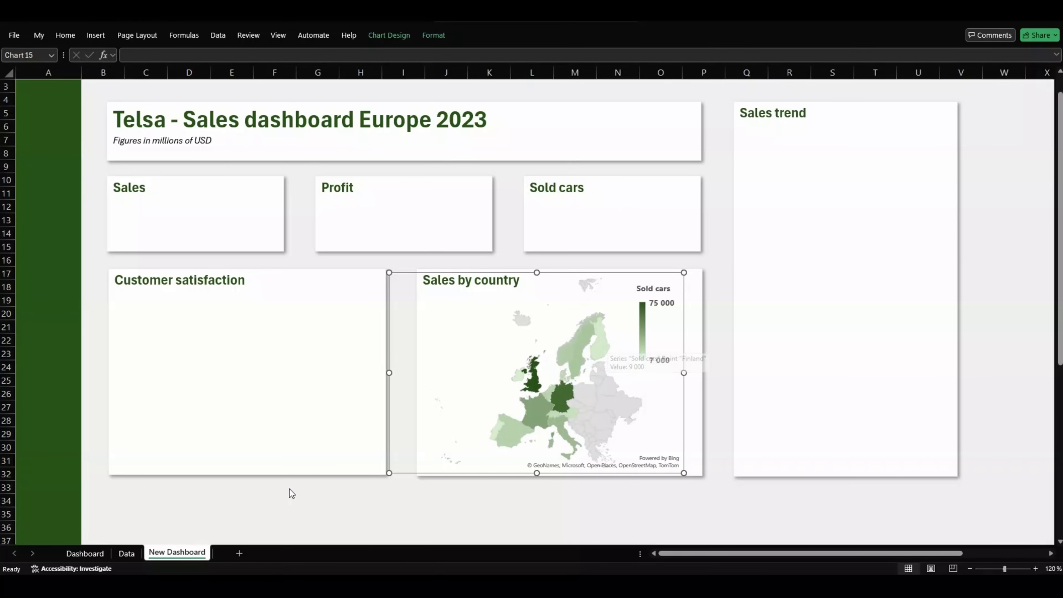
Step: Change Finland's sold-cars value (C15) on the Data sheet and check the dashboard map updates
{"action": "left_click", "coordinate": [127, 553]}
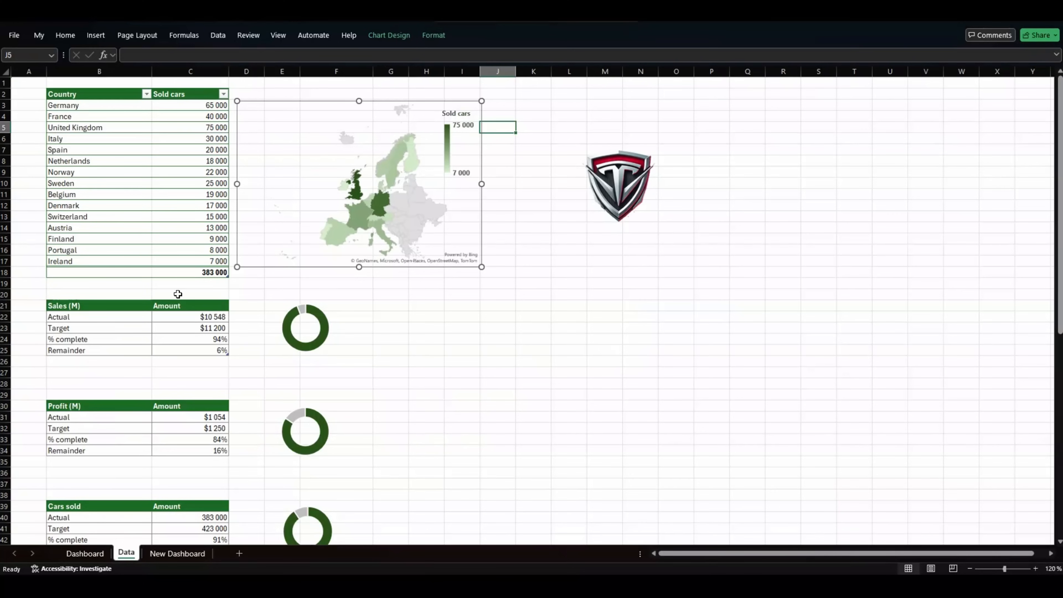
{"action": "key", "text": "Escape"}
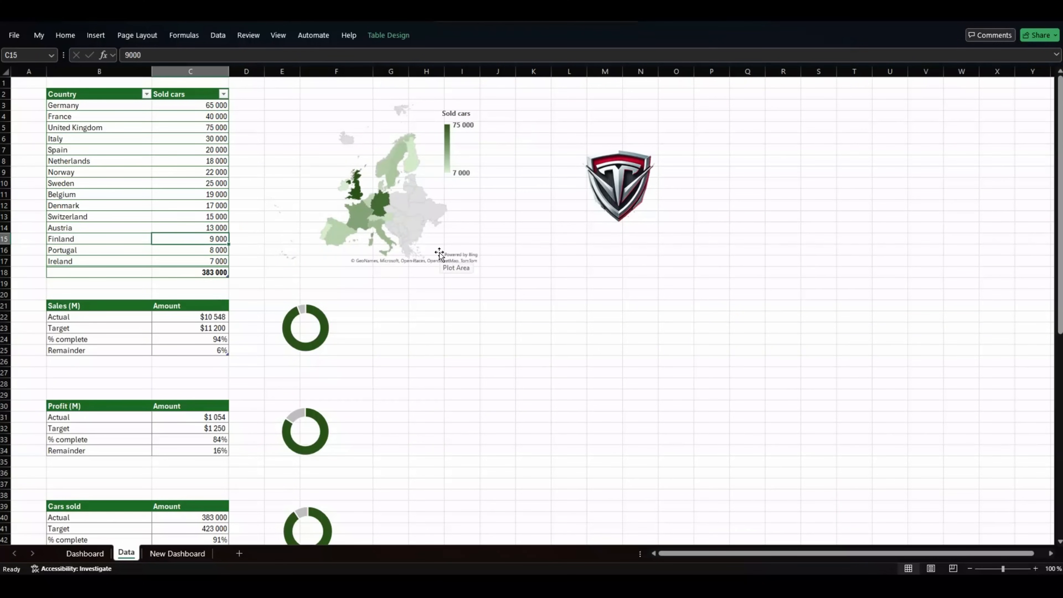
{"action": "type", "text": "25000"}
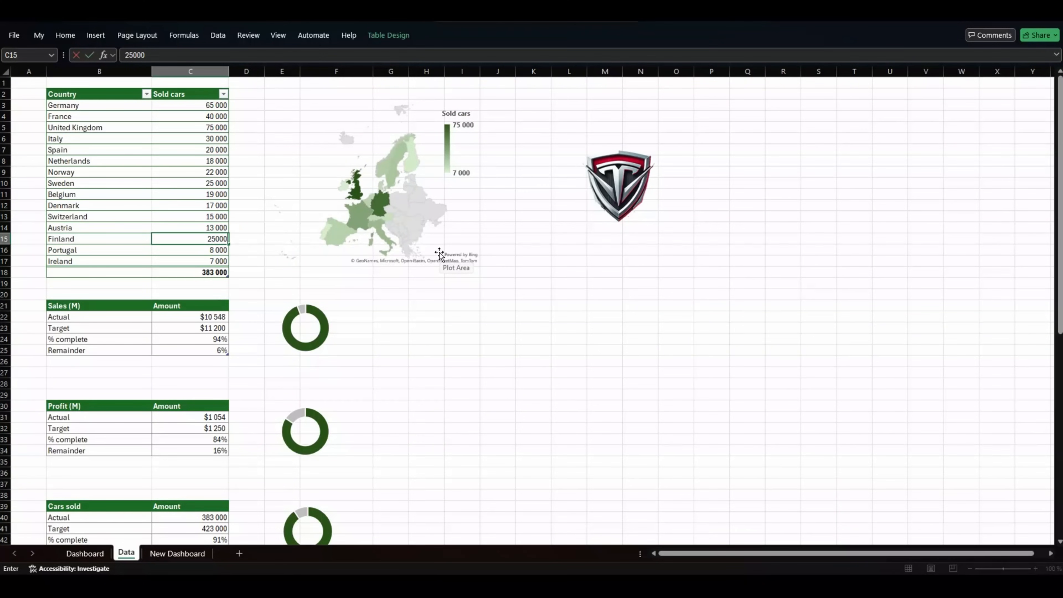
{"action": "key", "text": "Return"}
{"action": "left_click", "coordinate": [184, 554]}
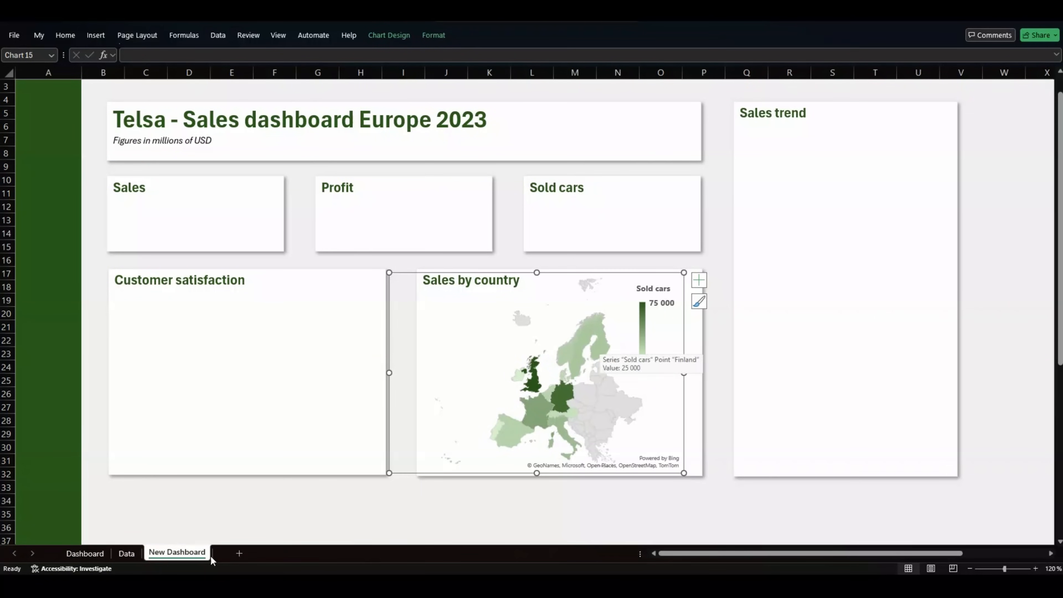
{"action": "left_click", "coordinate": [126, 553]}
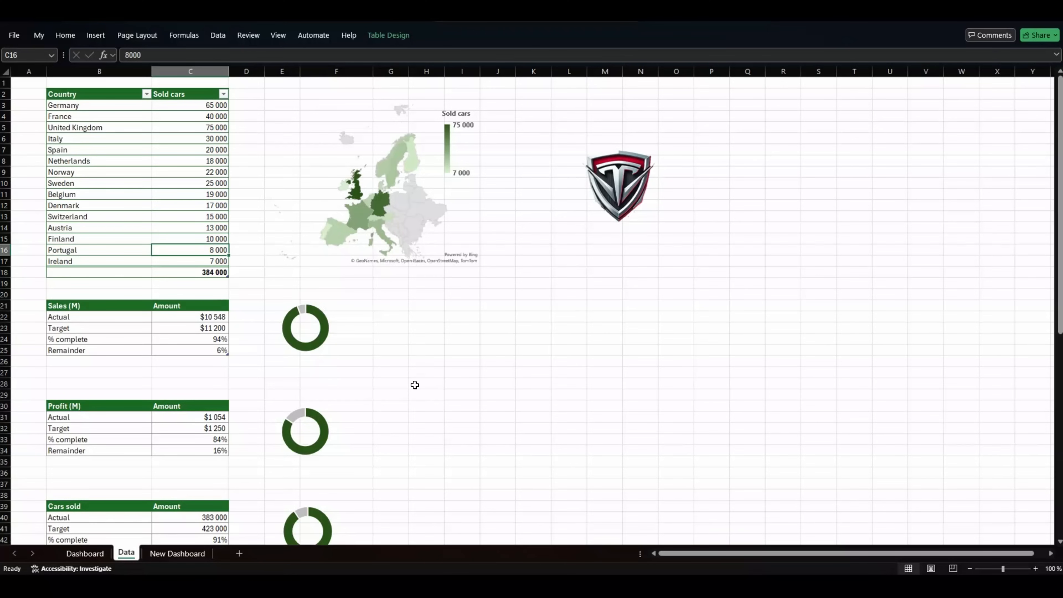
Step: Scroll the Data sheet, then return to the New Dashboard sheet with its updated map
{"action": "scroll", "coordinate": [406, 389], "scroll_direction": "down", "scroll_amount": 7}
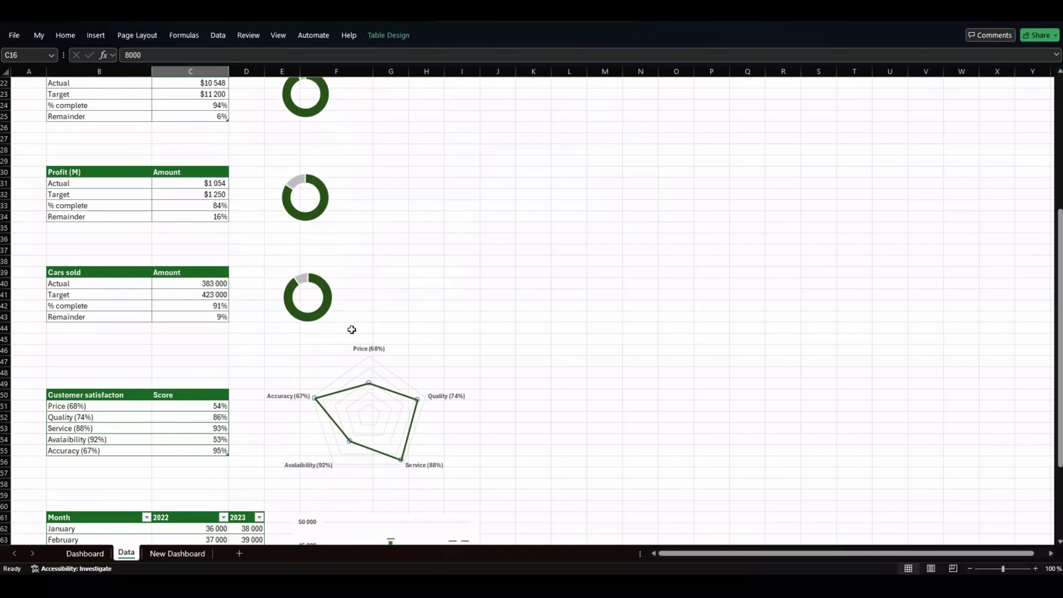
{"action": "scroll", "coordinate": [352, 330], "scroll_direction": "up", "scroll_amount": 4}
{"action": "scroll", "coordinate": [352, 330], "scroll_direction": "up", "scroll_amount": 2}
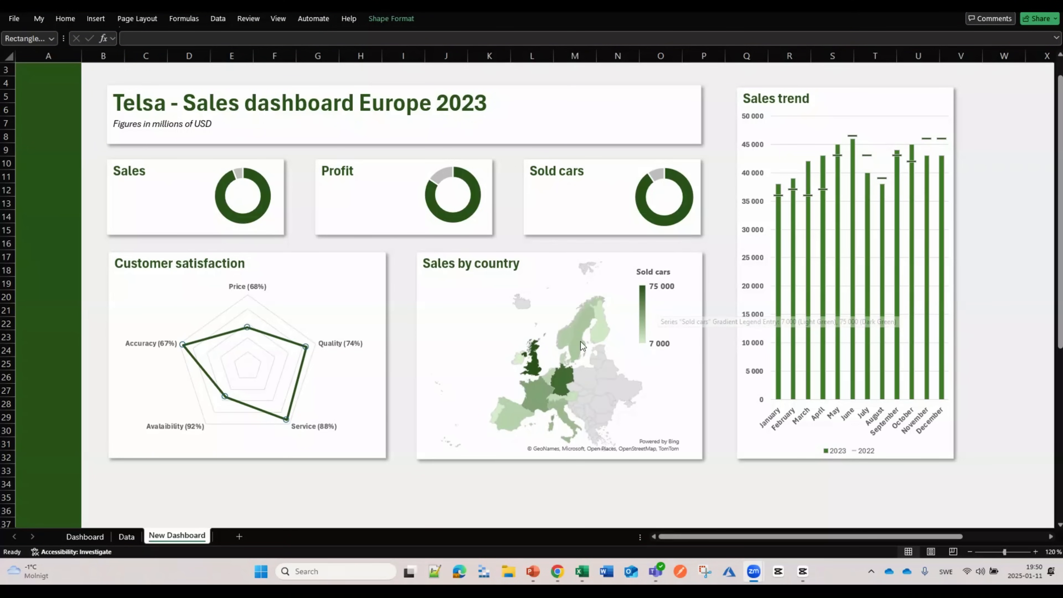
{"action": "left_click", "coordinate": [565, 337]}
Step: Shrink the Sales by country map to fit its card, checking against the original Dashboard sheet
{"action": "left_click", "coordinate": [547, 337]}
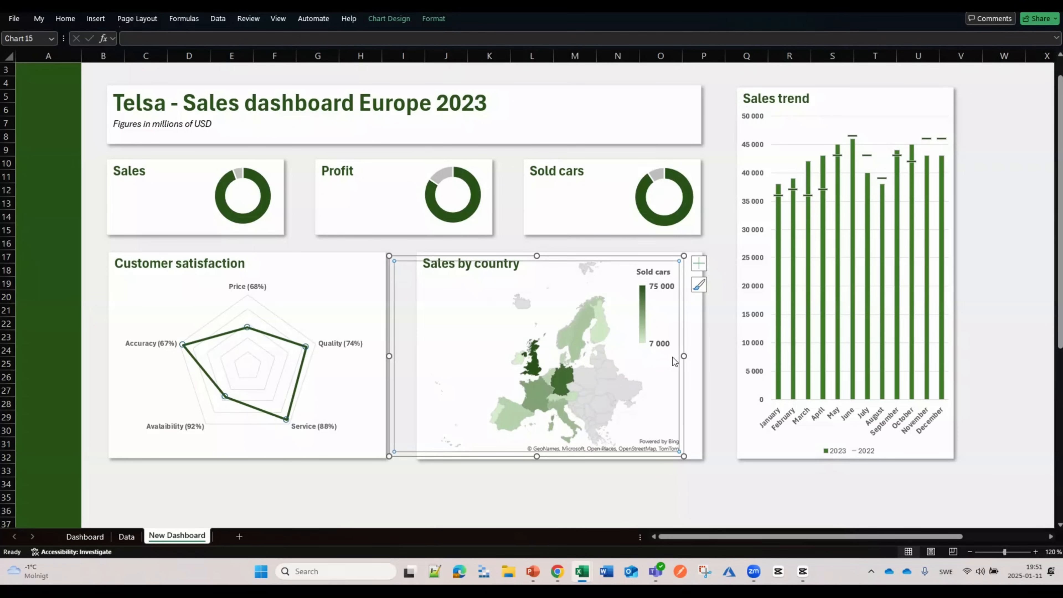
{"action": "left_click_drag", "start_coordinate": [684, 456], "coordinate": [655, 431]}
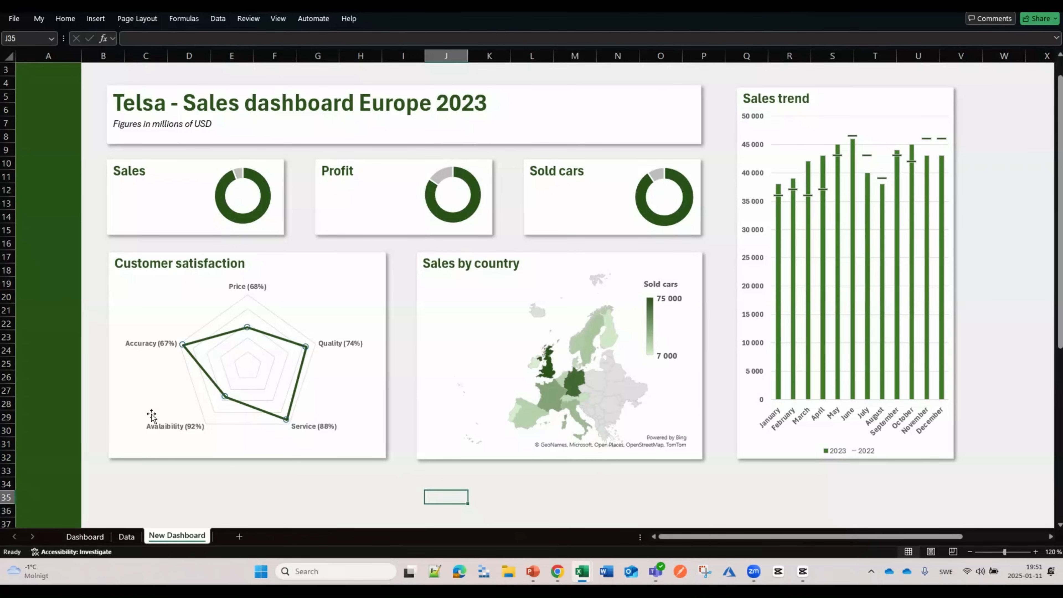
{"action": "left_click", "coordinate": [82, 537]}
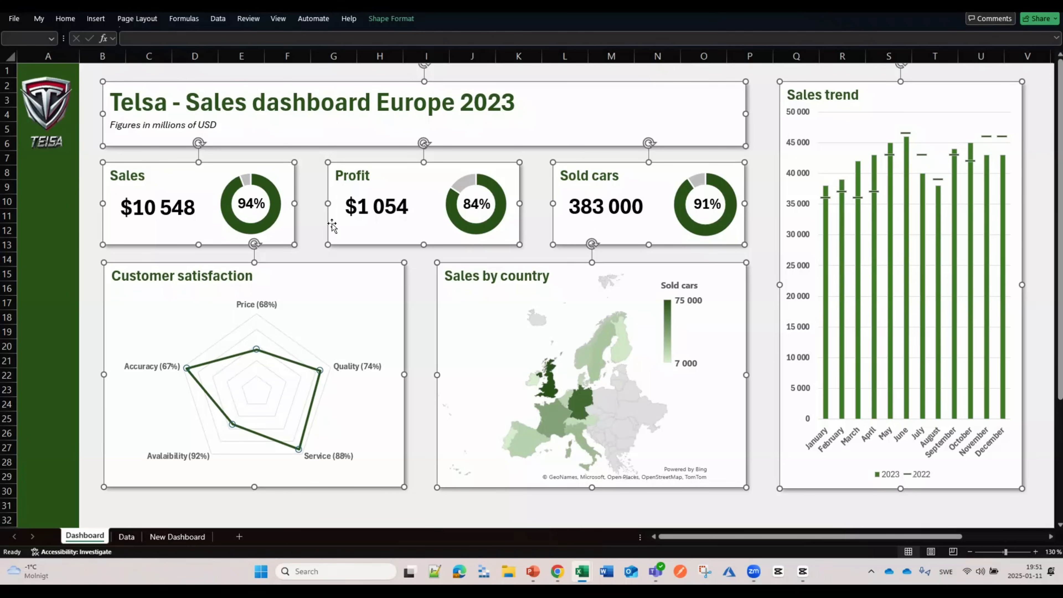
{"action": "left_click", "coordinate": [151, 537]}
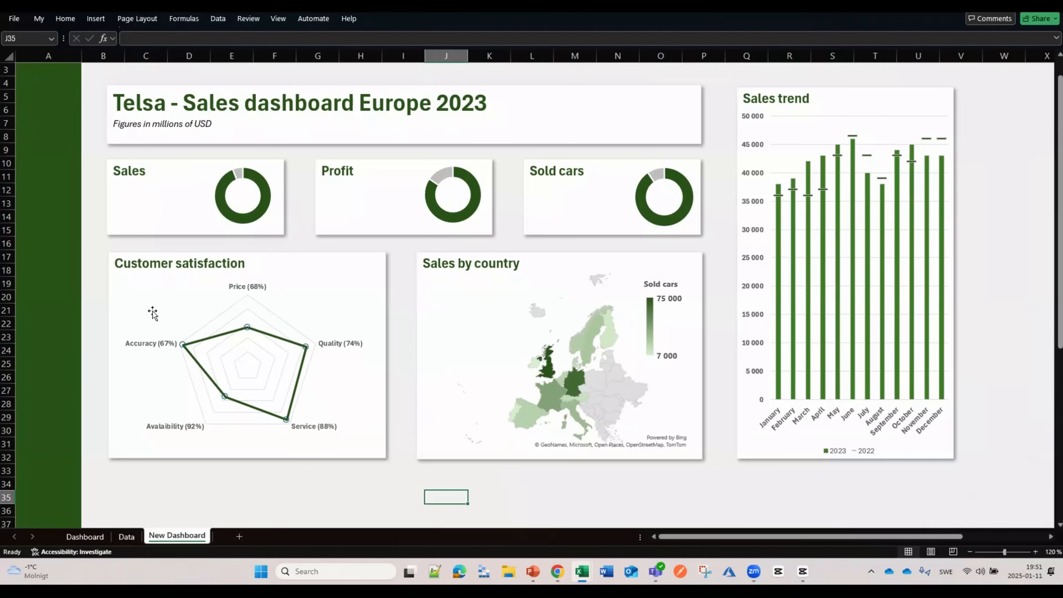
{"action": "left_click", "coordinate": [92, 21]}
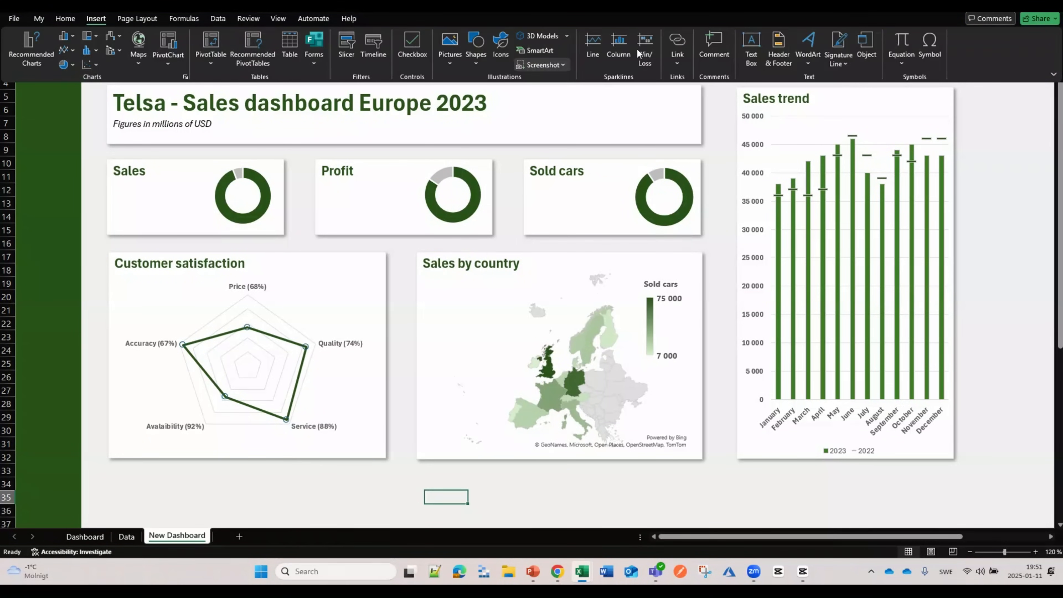
Step: Add a text box to the Sales card linked to =Data!C22
{"action": "left_click", "coordinate": [751, 42]}
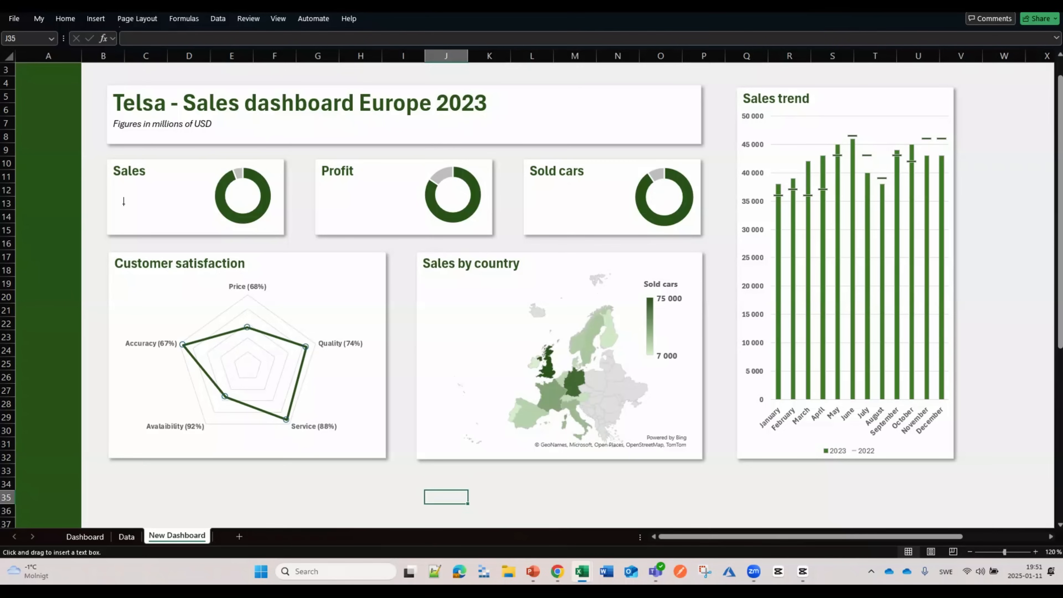
{"action": "left_click", "coordinate": [123, 204]}
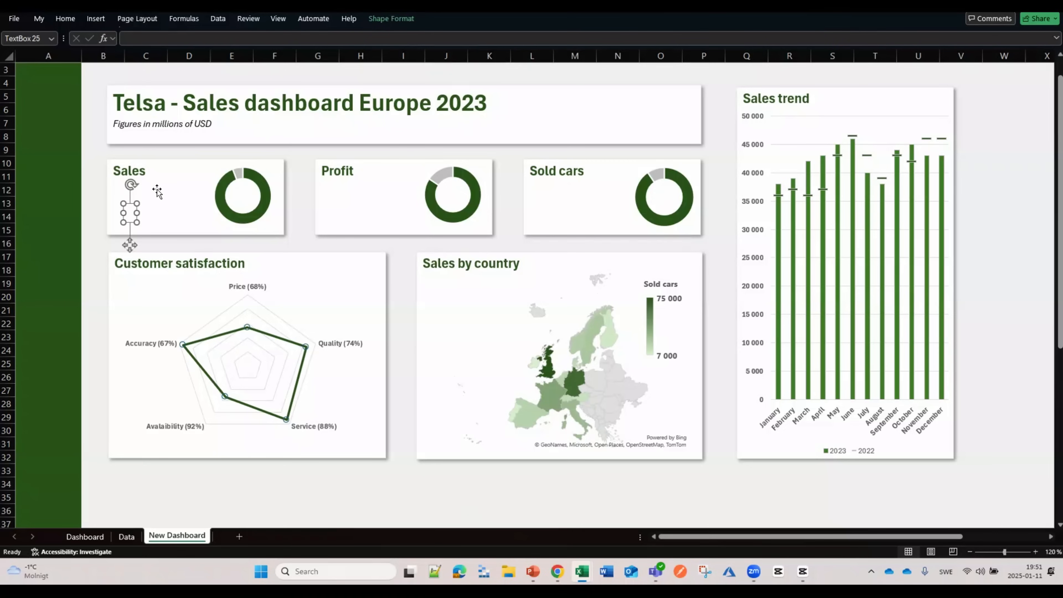
{"action": "left_click", "coordinate": [156, 37]}
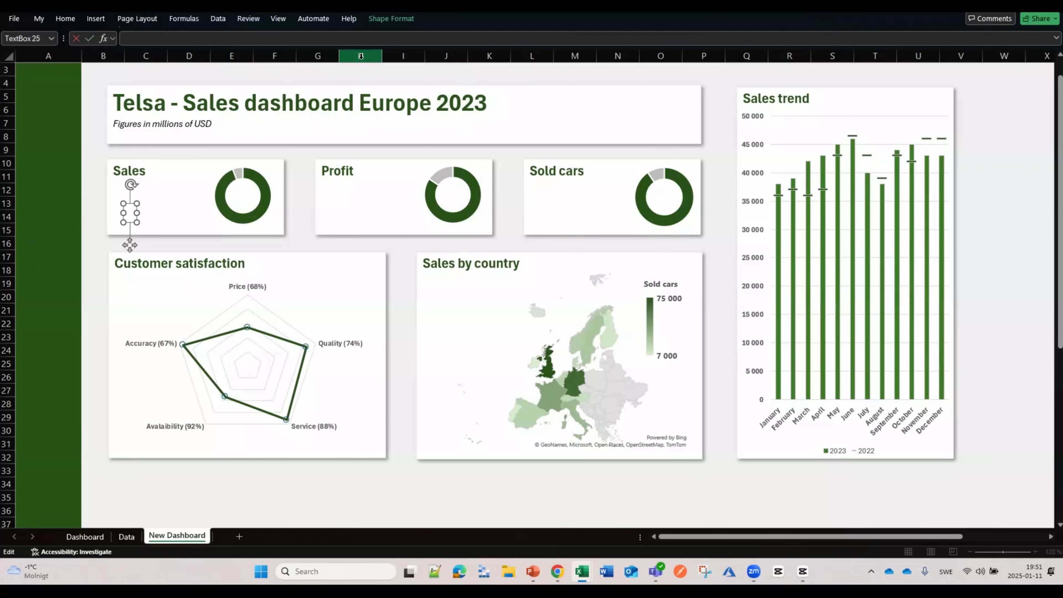
{"action": "type", "text": "="}
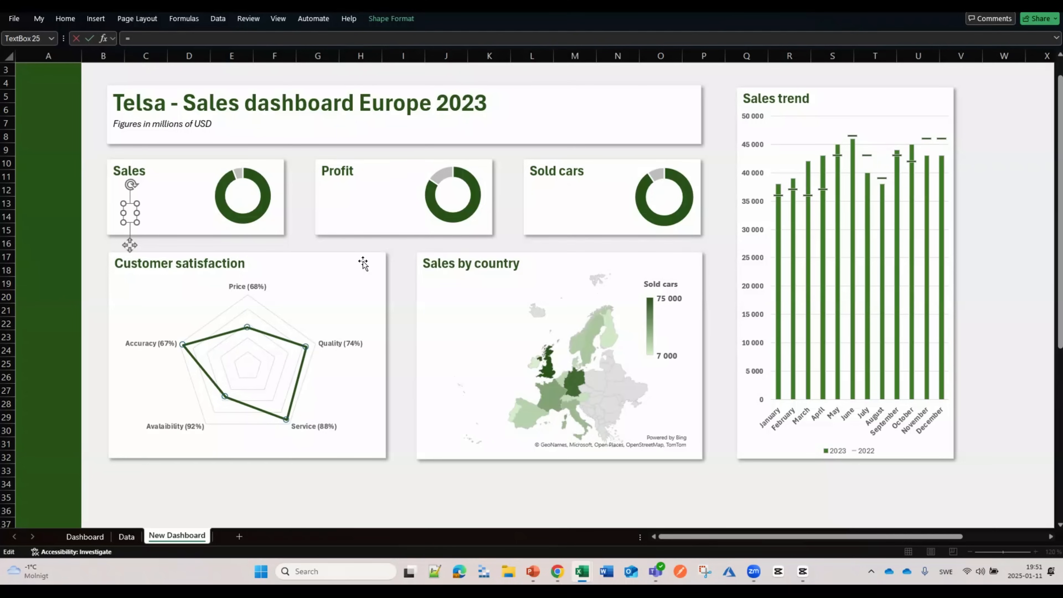
{"action": "left_click", "coordinate": [127, 537]}
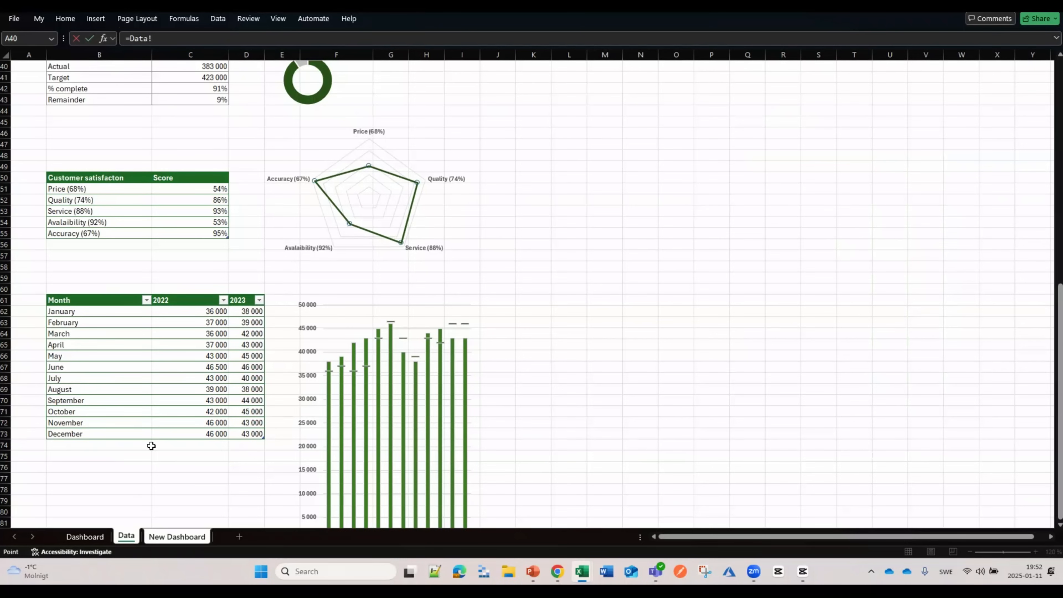
{"action": "scroll", "coordinate": [190, 331], "scroll_direction": "up", "scroll_amount": 8}
{"action": "scroll", "coordinate": [190, 331], "scroll_direction": "up", "scroll_amount": 5}
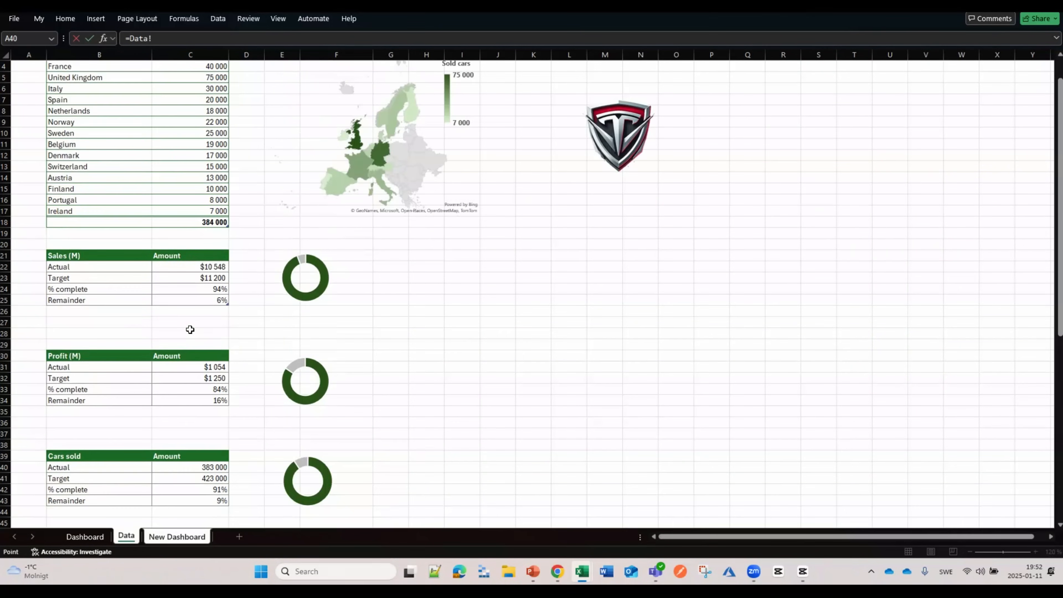
{"action": "left_click", "coordinate": [204, 302]}
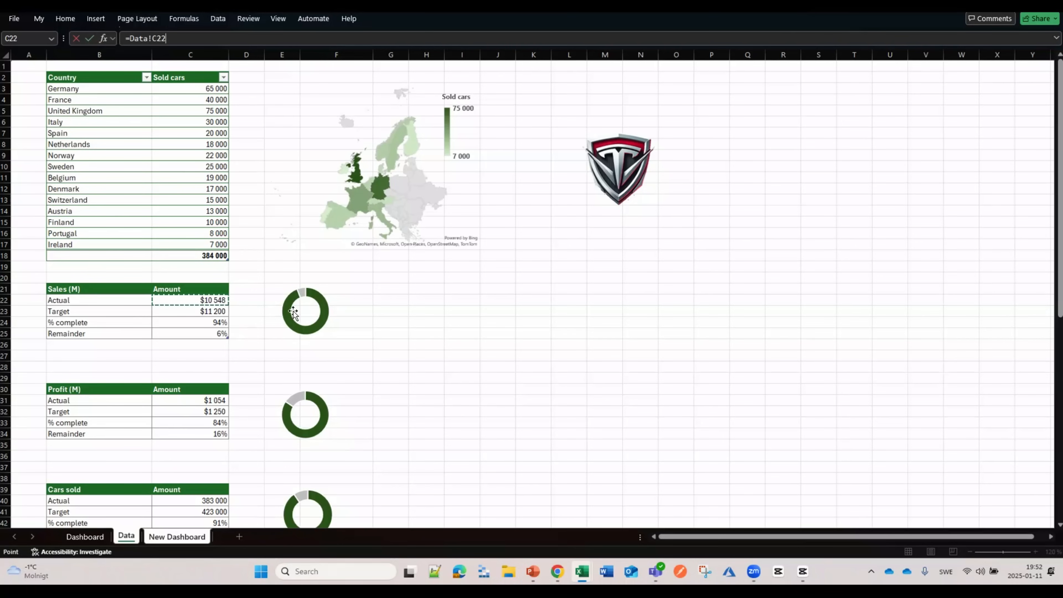
{"action": "key", "text": "Return"}
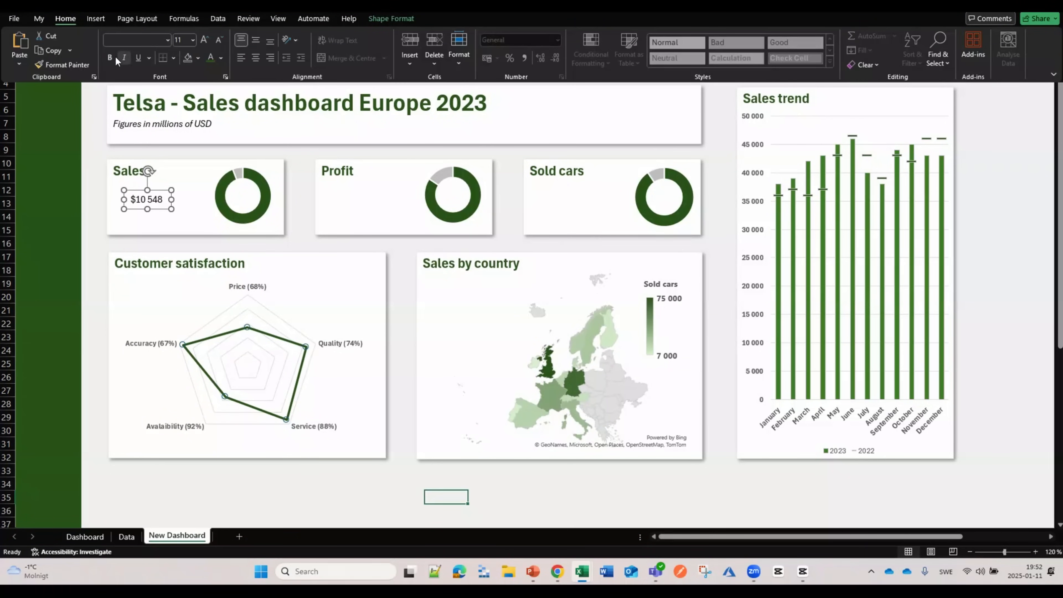
Step: Make the $10 548 sales figure bold and enlarge it to 20 pt
{"action": "left_click", "coordinate": [109, 59]}
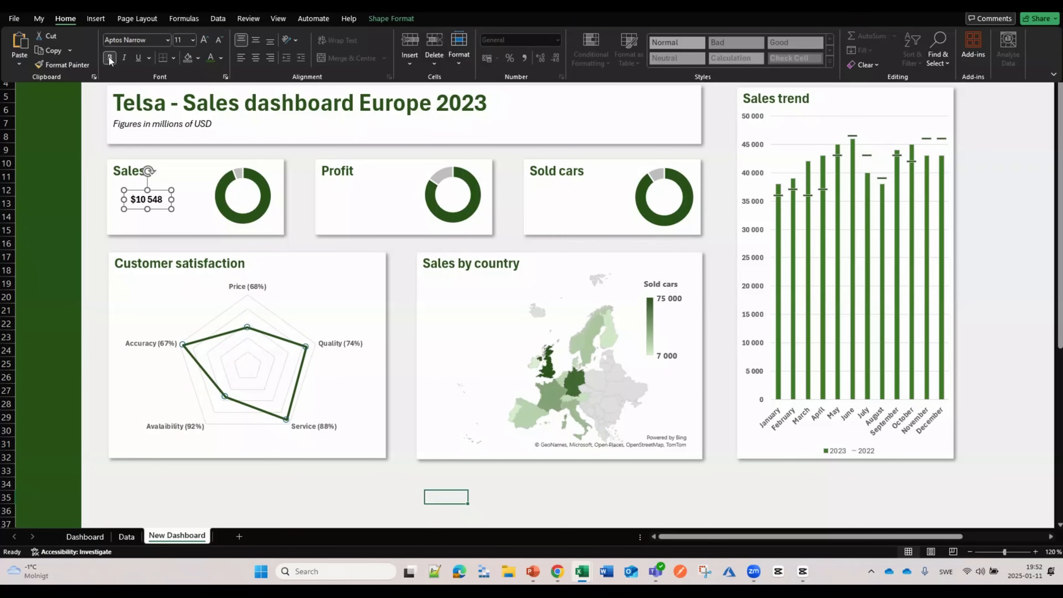
{"action": "left_click", "coordinate": [205, 40]}
{"action": "left_click", "coordinate": [205, 40]}
{"action": "left_click", "coordinate": [204, 41]}
{"action": "left_click", "coordinate": [205, 41]}
{"action": "left_click", "coordinate": [204, 41]}
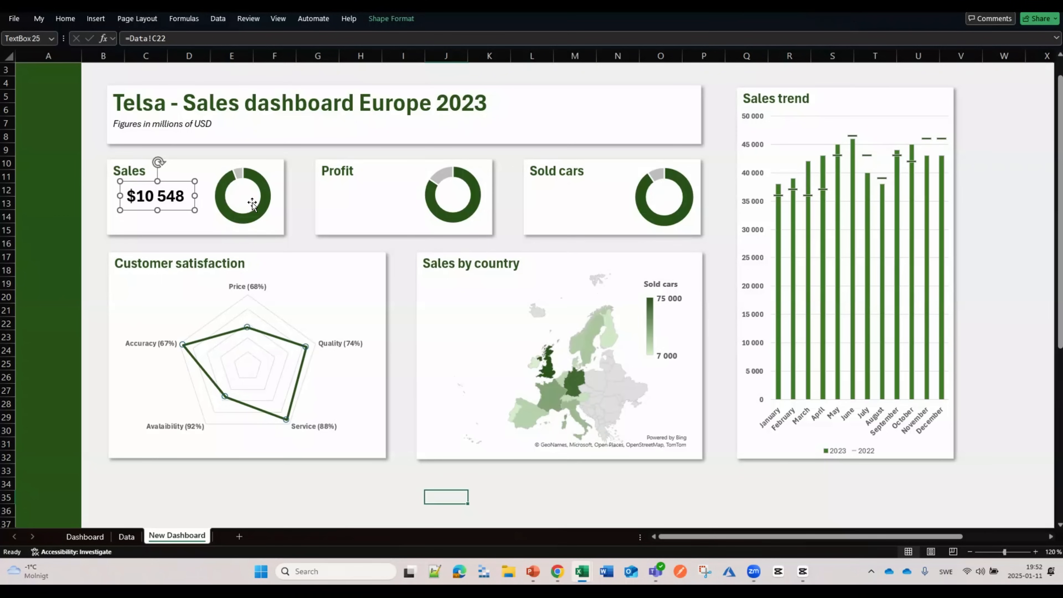
Step: Draw a text box inside the Sales donut linked to =Data!C24
{"action": "left_click", "coordinate": [110, 20]}
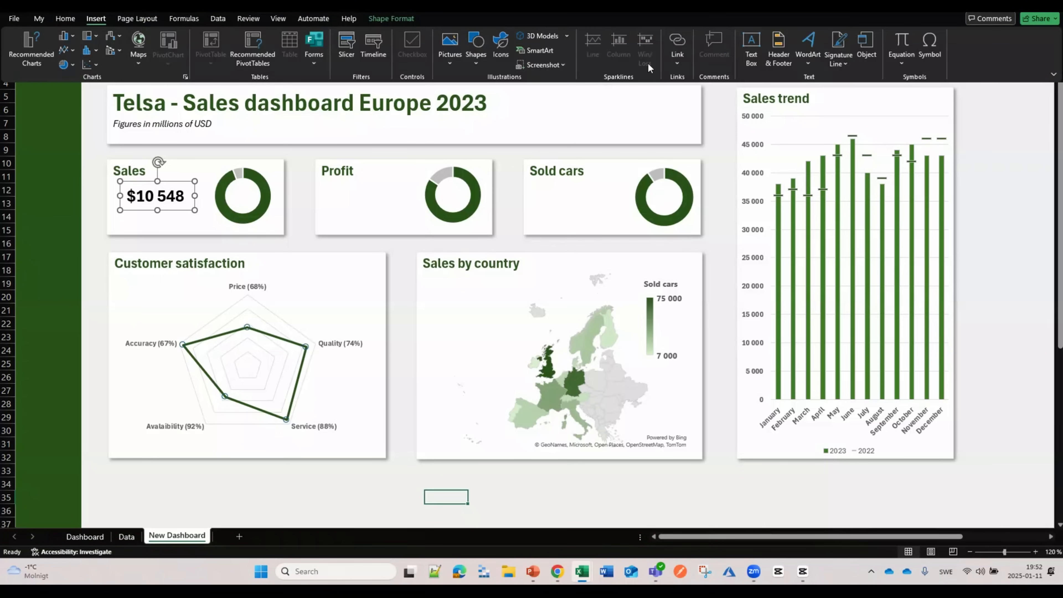
{"action": "left_click", "coordinate": [752, 48]}
{"action": "left_click_drag", "start_coordinate": [233, 193], "coordinate": [246, 214]}
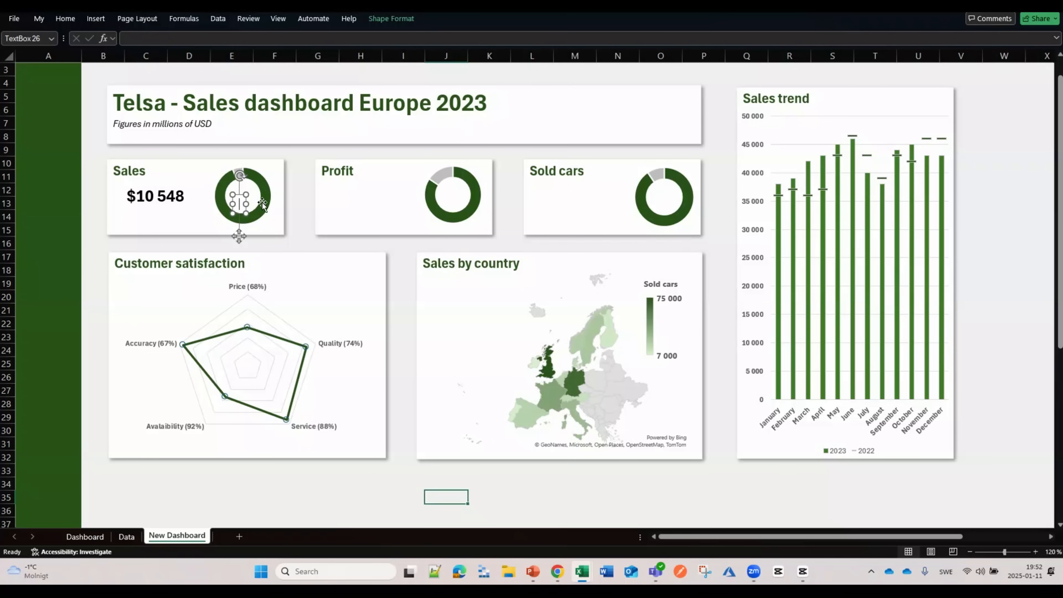
{"action": "left_click", "coordinate": [127, 39]}
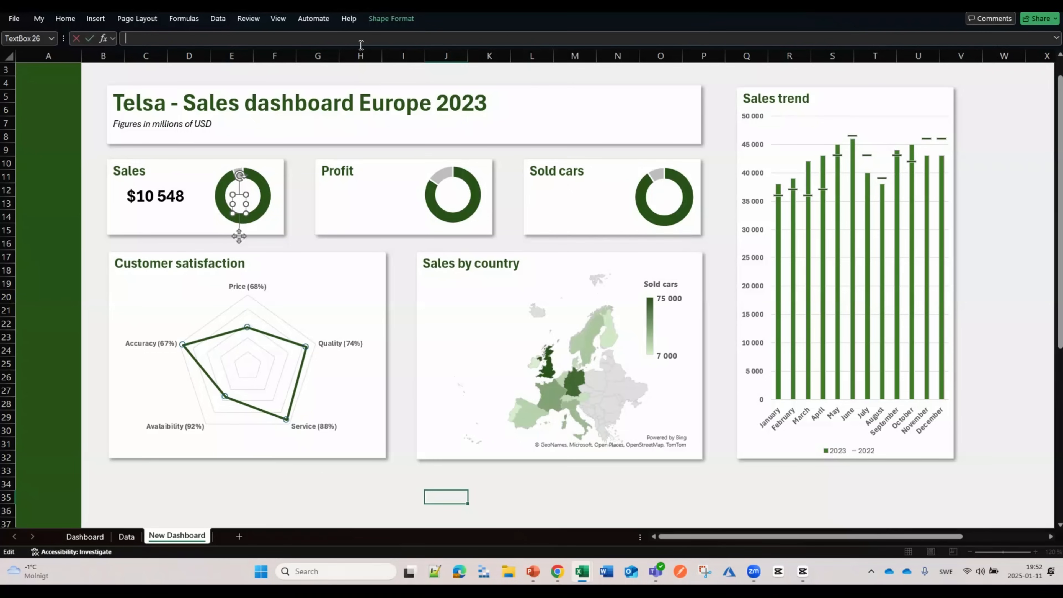
{"action": "left_click", "coordinate": [126, 537]}
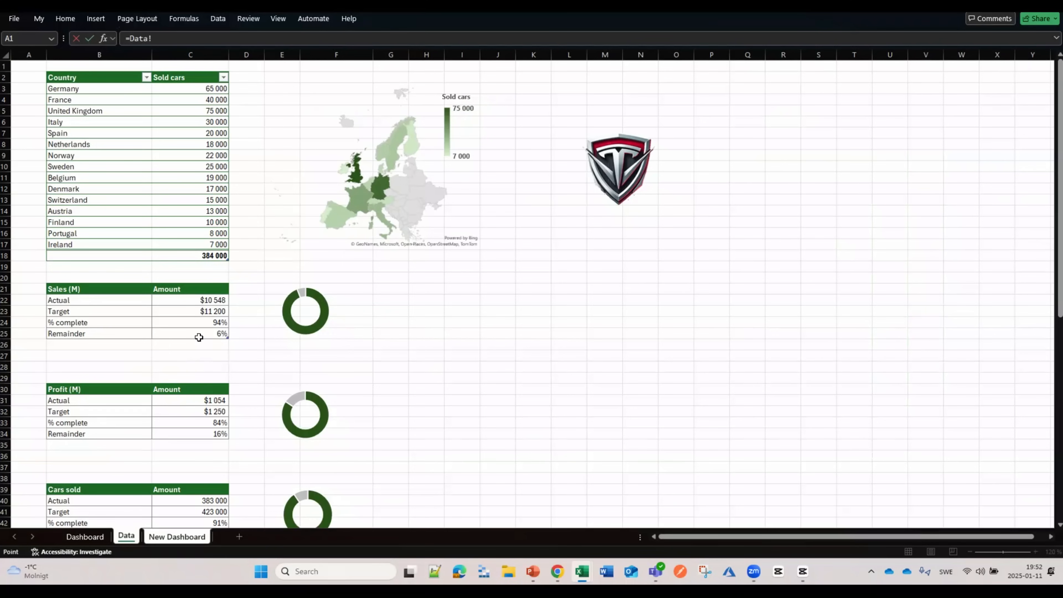
{"action": "left_click", "coordinate": [209, 323]}
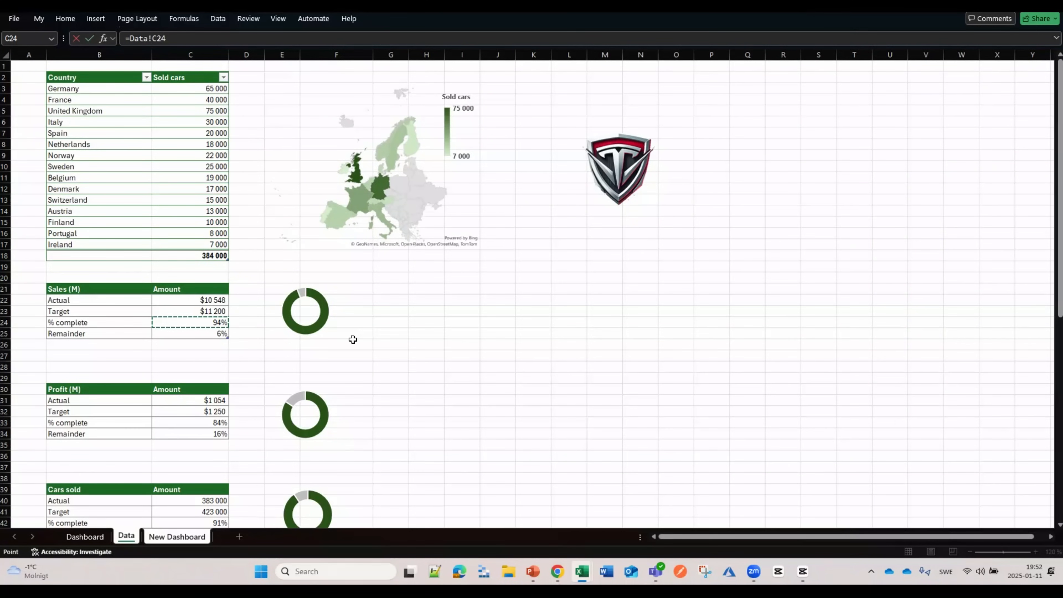
{"action": "key", "text": "Return"}
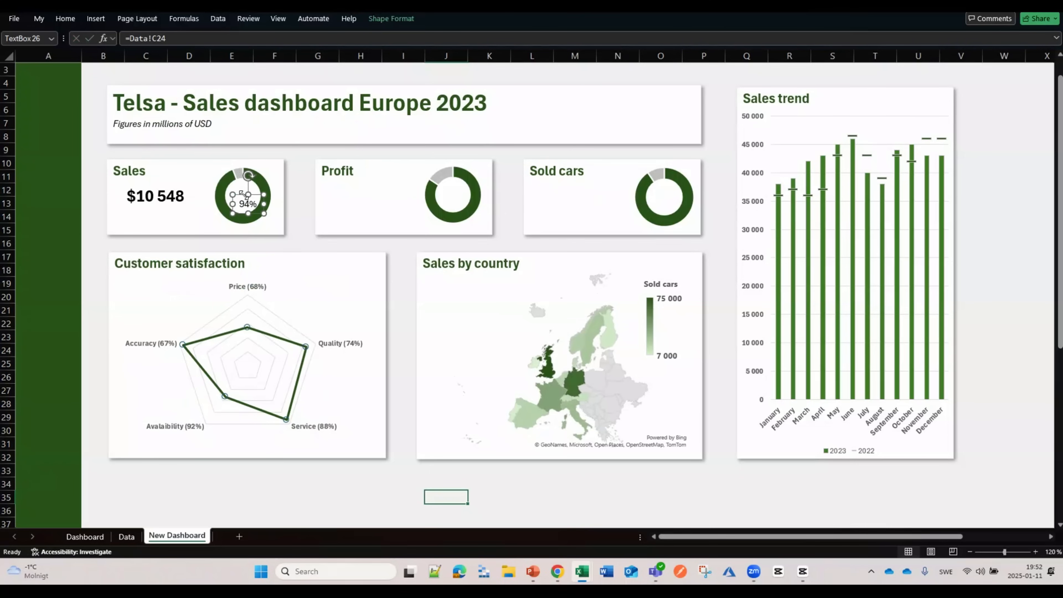
Step: Enlarge the 94% label to 18 pt and centre it in the Sales donut
{"action": "left_click", "coordinate": [65, 19]}
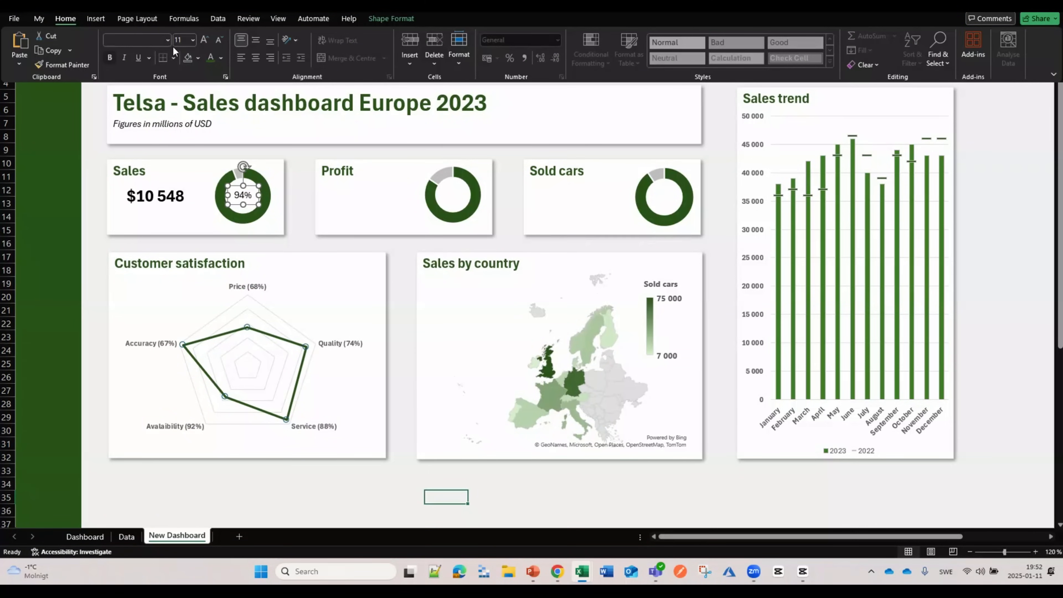
{"action": "left_click", "coordinate": [204, 39]}
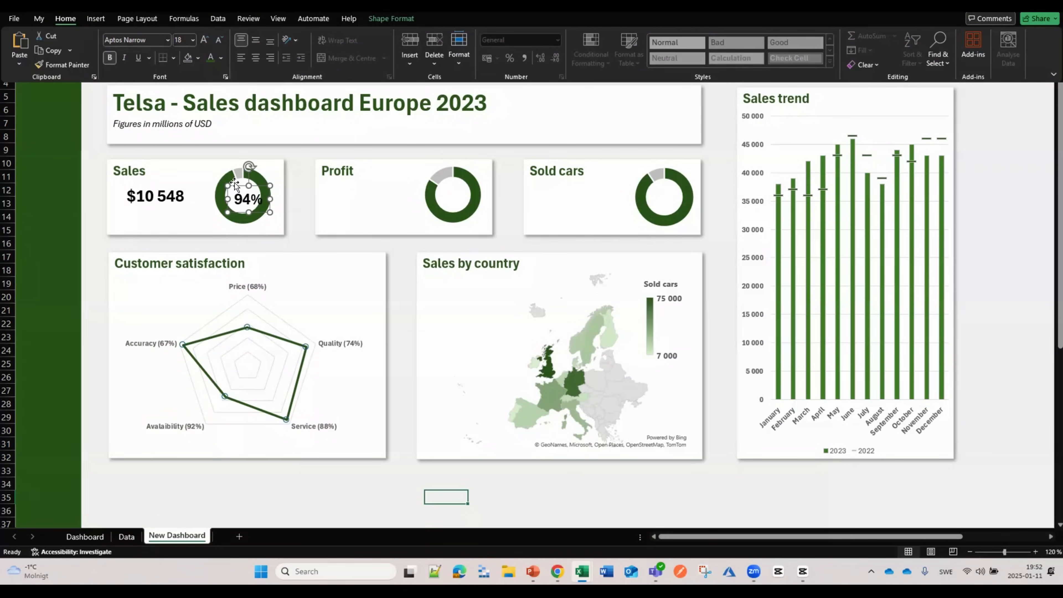
{"action": "left_click_drag", "start_coordinate": [240, 185], "coordinate": [234, 182]}
{"action": "left_click", "coordinate": [167, 202]}
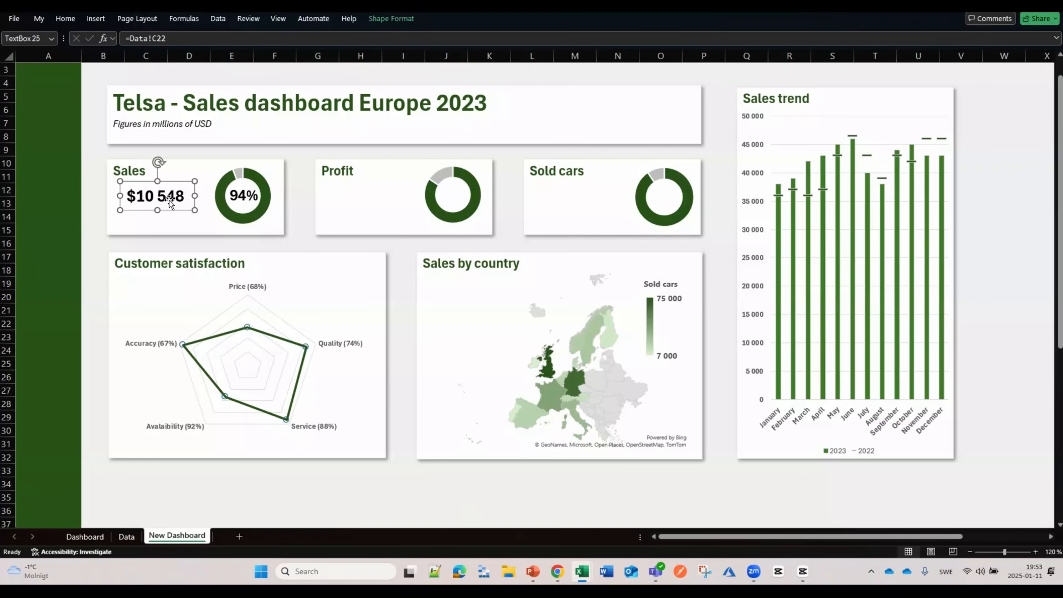
Step: Duplicate the Sales value and 94% boxes onto the Profit card
{"action": "left_click", "coordinate": [249, 203], "text": "shift"}
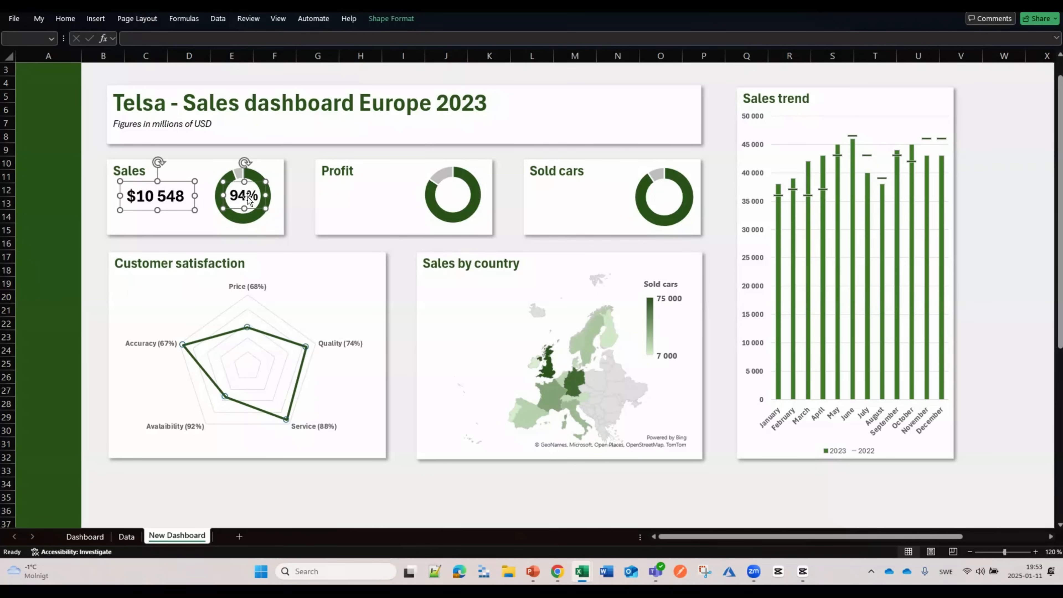
{"action": "key", "text": "ctrl+d"}
{"action": "left_click_drag", "start_coordinate": [262, 220], "coordinate": [461, 209]}
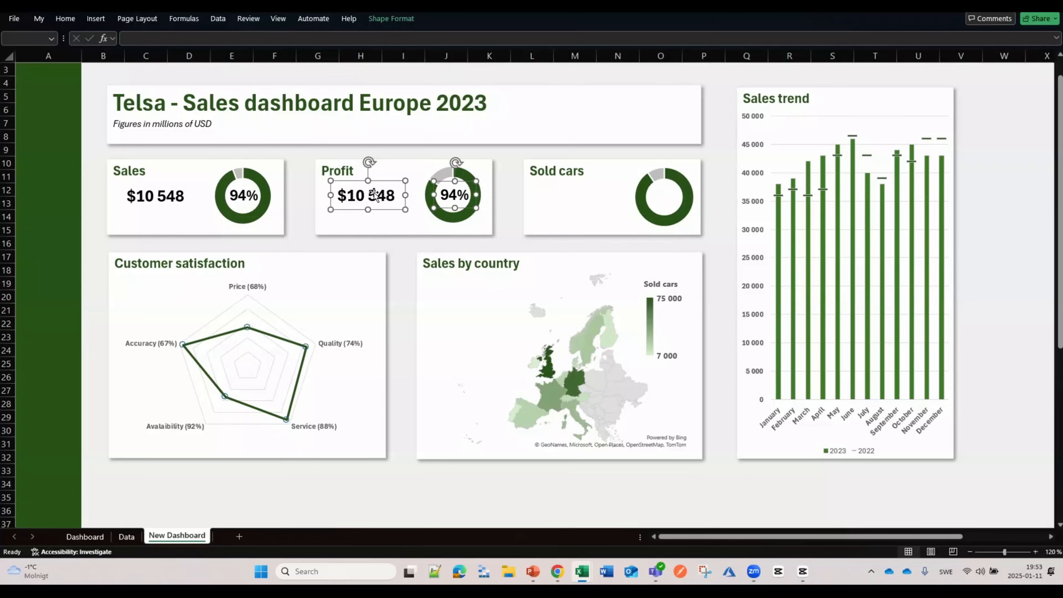
{"action": "left_click", "coordinate": [349, 203]}
Step: Relink the copied value to =Data!C31 so it shows $1 054, and position it
{"action": "key", "text": "Tab"}
{"action": "left_click", "coordinate": [177, 40]}
{"action": "left_click_drag", "start_coordinate": [148, 37], "coordinate": [110, 38]}
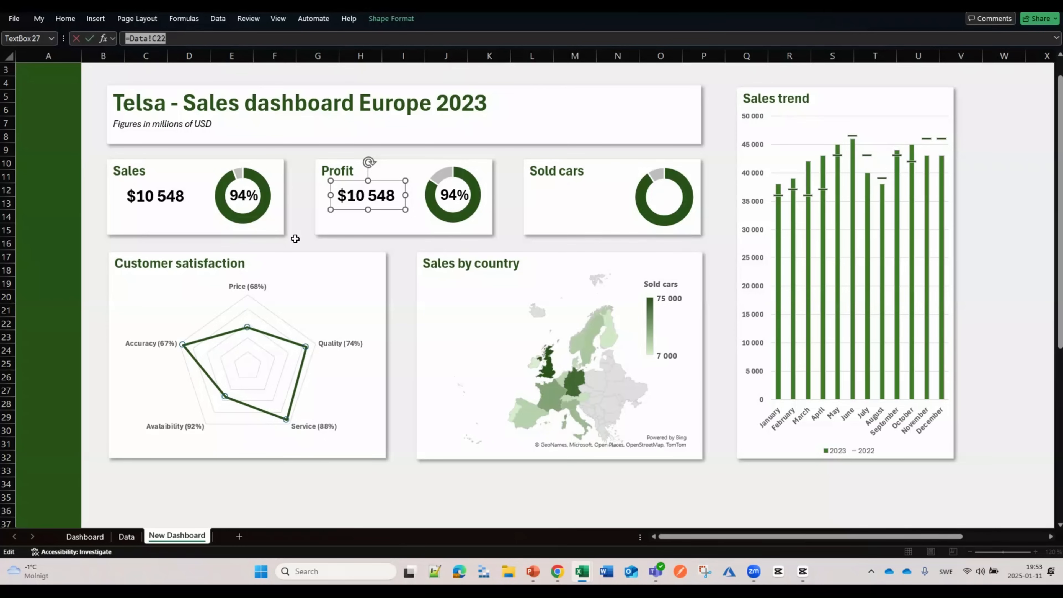
{"action": "type", "text": "="}
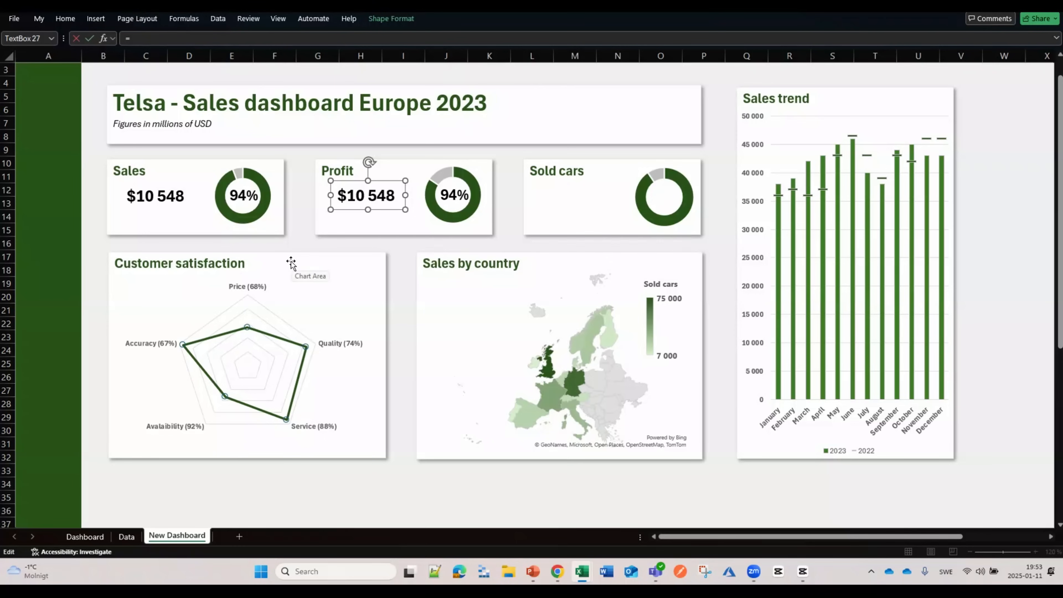
{"action": "left_click", "coordinate": [126, 536]}
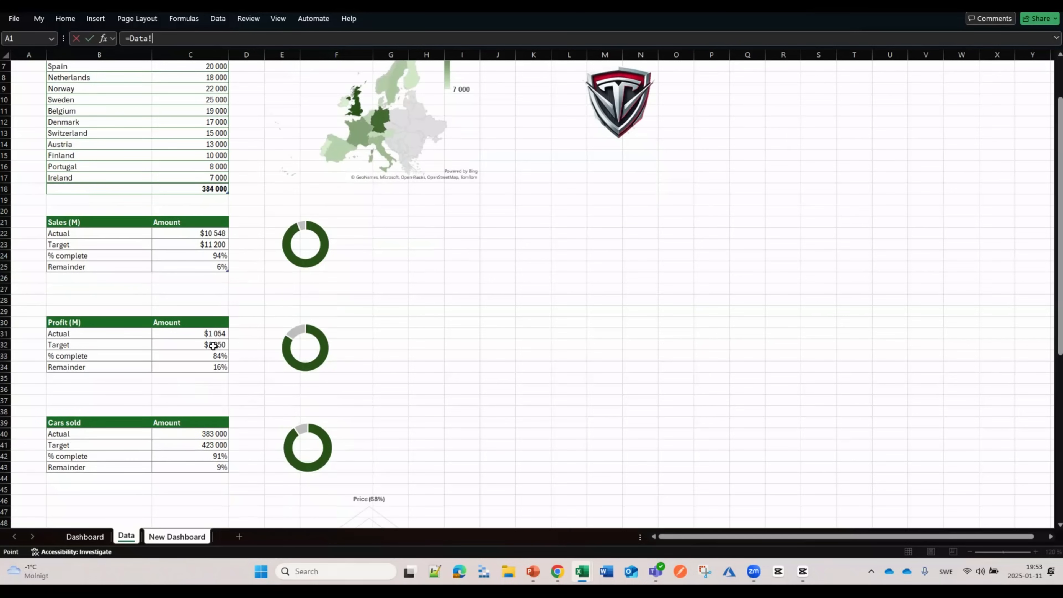
{"action": "left_click", "coordinate": [205, 335]}
{"action": "key", "text": "Return"}
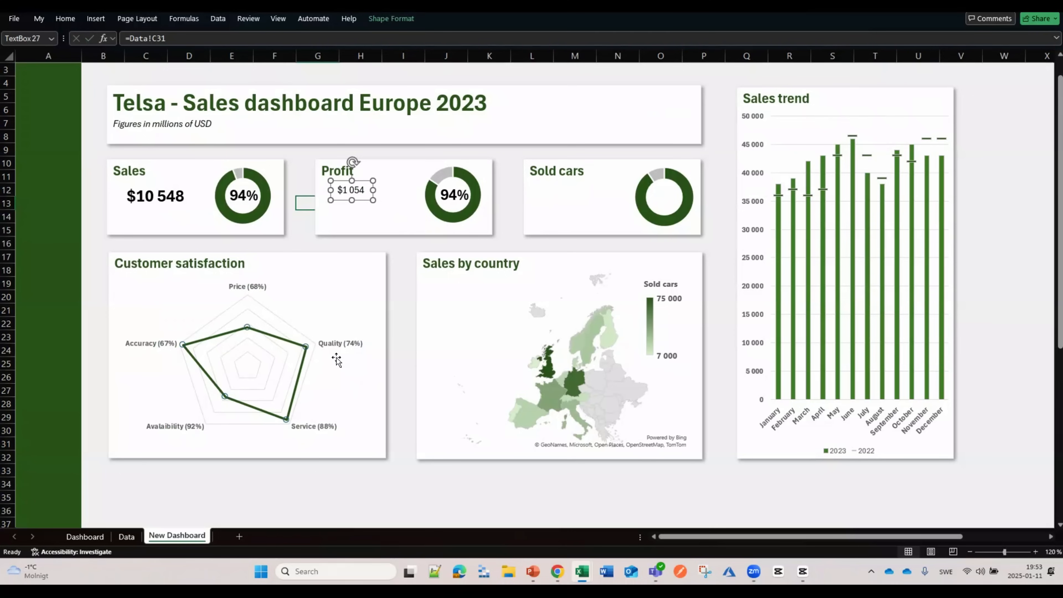
{"action": "left_click_drag", "start_coordinate": [364, 203], "coordinate": [370, 207]}
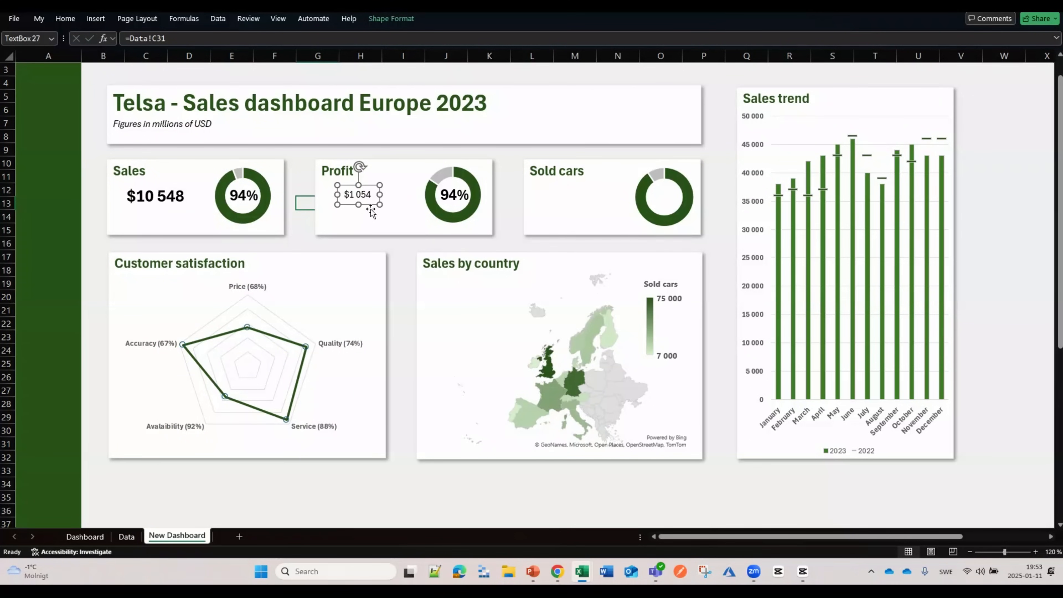
Step: Apply the Sales value's formatting to the $1 054 value with Format Painter
{"action": "left_click", "coordinate": [167, 196]}
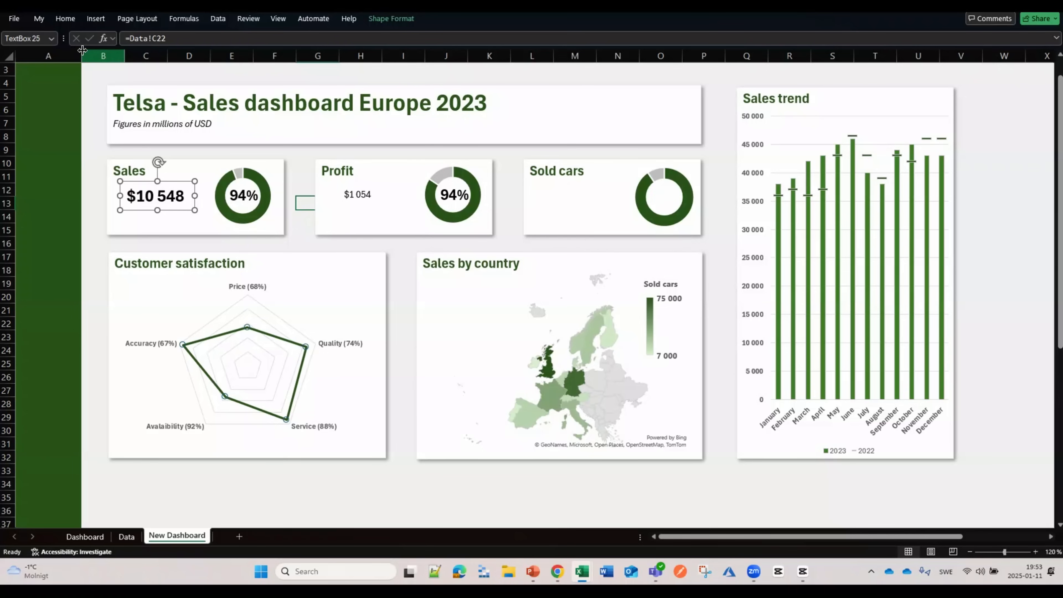
{"action": "left_click", "coordinate": [65, 19]}
{"action": "left_click", "coordinate": [55, 67]}
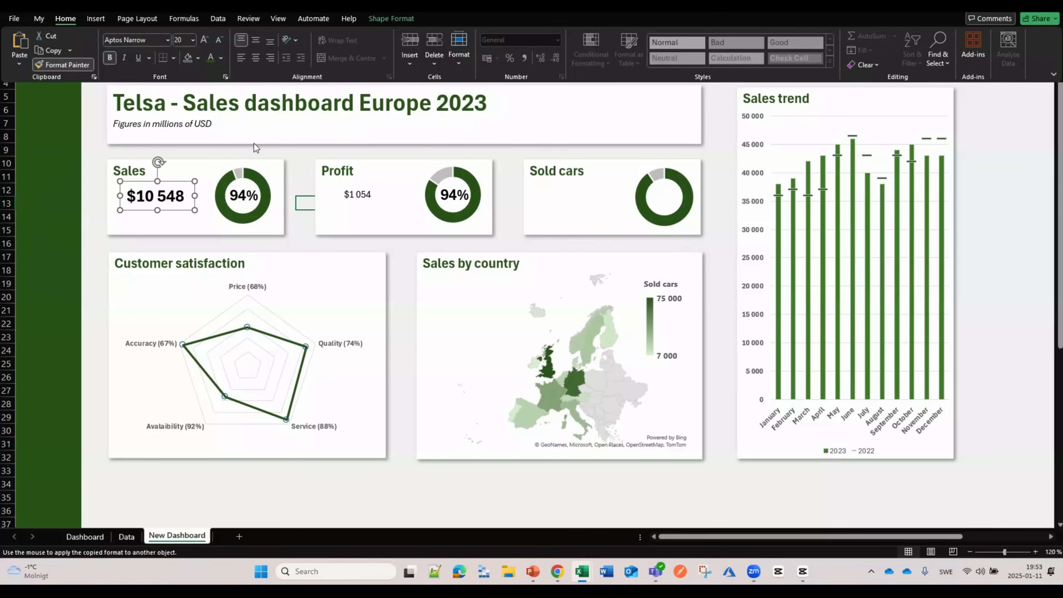
{"action": "left_click", "coordinate": [352, 198]}
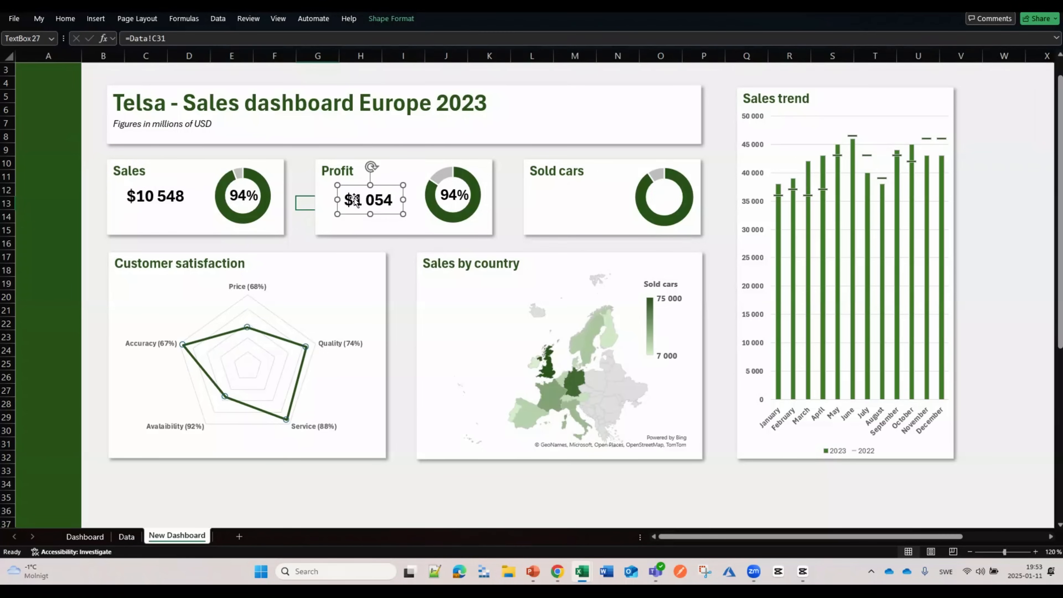
{"action": "left_click_drag", "start_coordinate": [379, 212], "coordinate": [380, 216]}
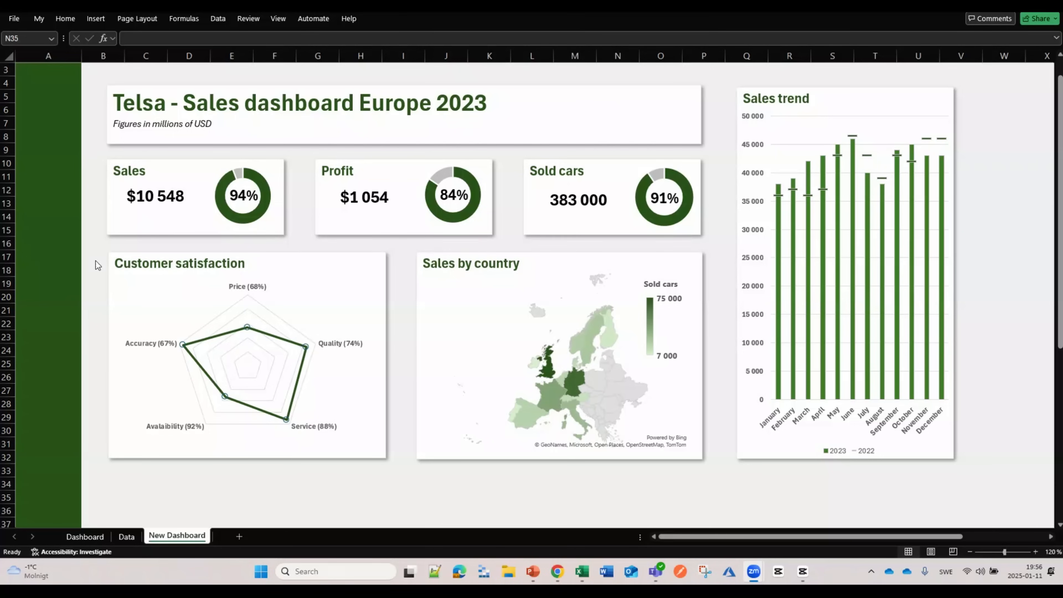
Step: Paste the shield logo from the Data sheet onto New Dashboard
{"action": "left_click", "coordinate": [125, 538]}
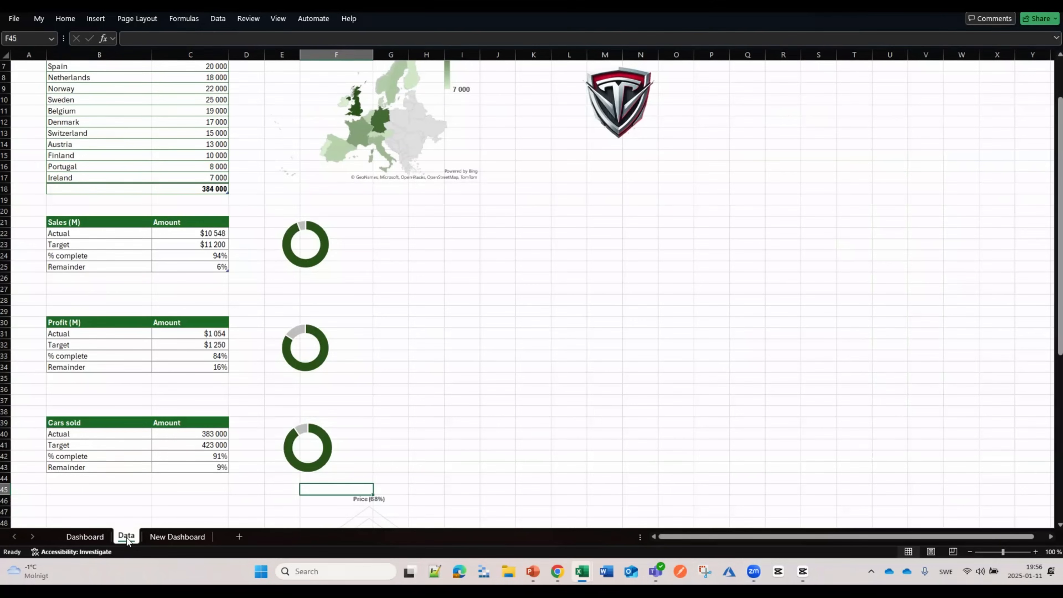
{"action": "left_click", "coordinate": [629, 117]}
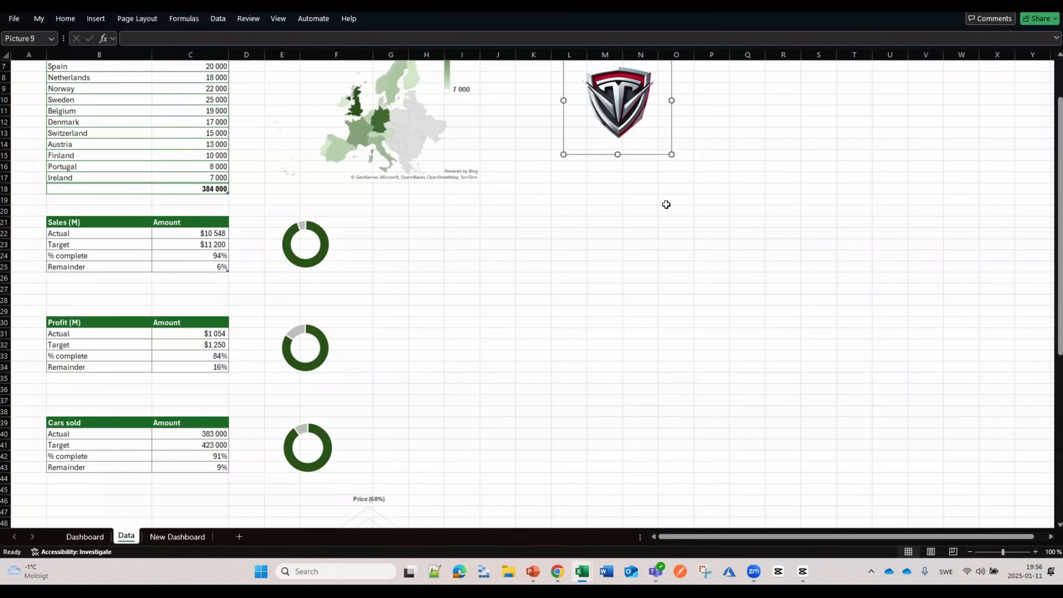
{"action": "left_click", "coordinate": [189, 538]}
{"action": "key", "text": "ctrl+v"}
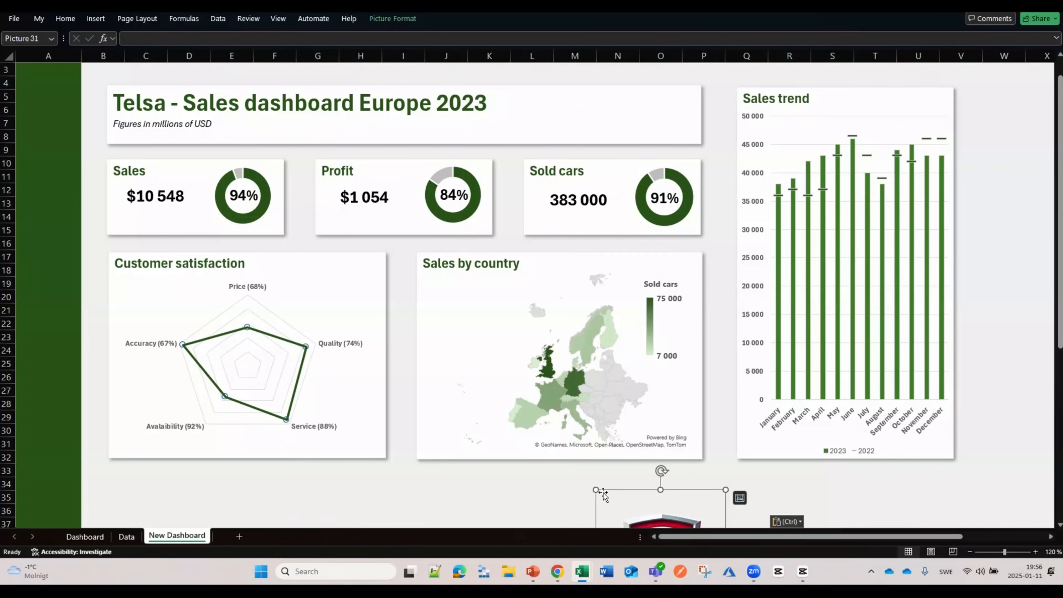
Step: Move the logo to the top of the green sidebar and shrink it to fit
{"action": "left_click_drag", "start_coordinate": [661, 516], "coordinate": [81, 98]}
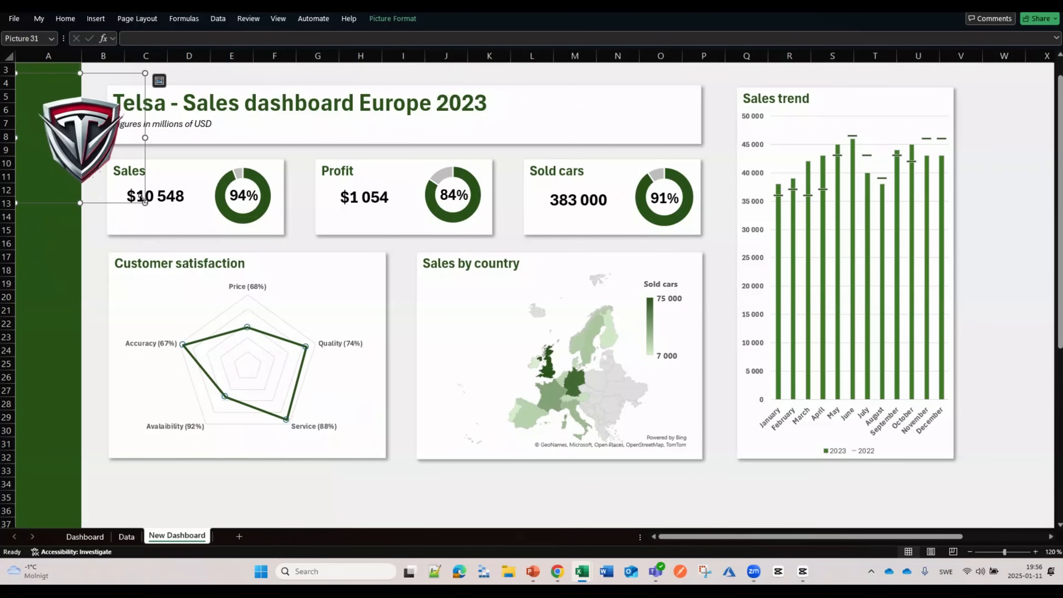
{"action": "left_click_drag", "start_coordinate": [145, 204], "coordinate": [77, 125]}
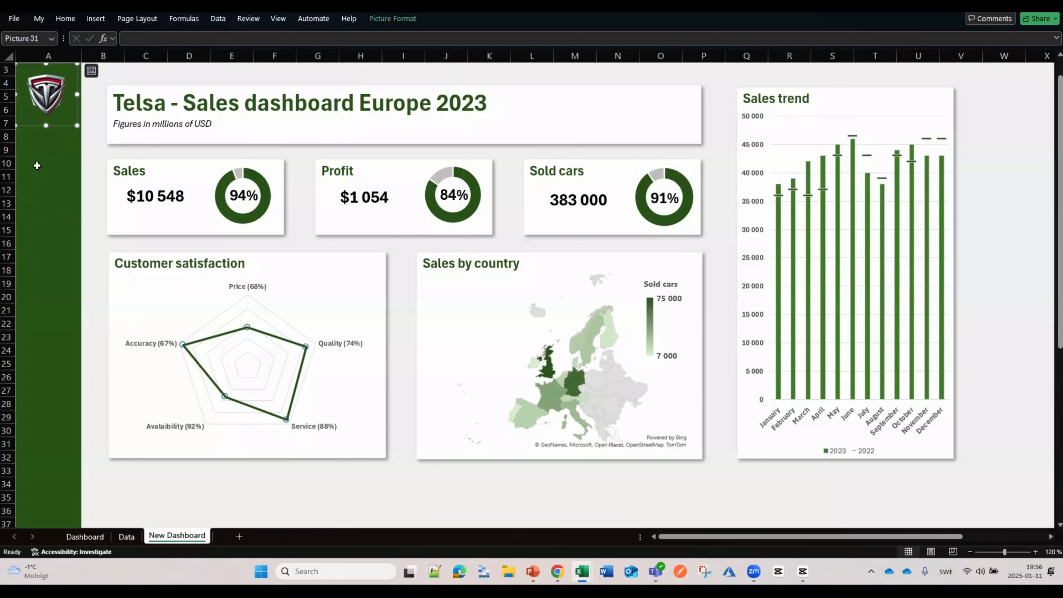
{"action": "left_click", "coordinate": [43, 284]}
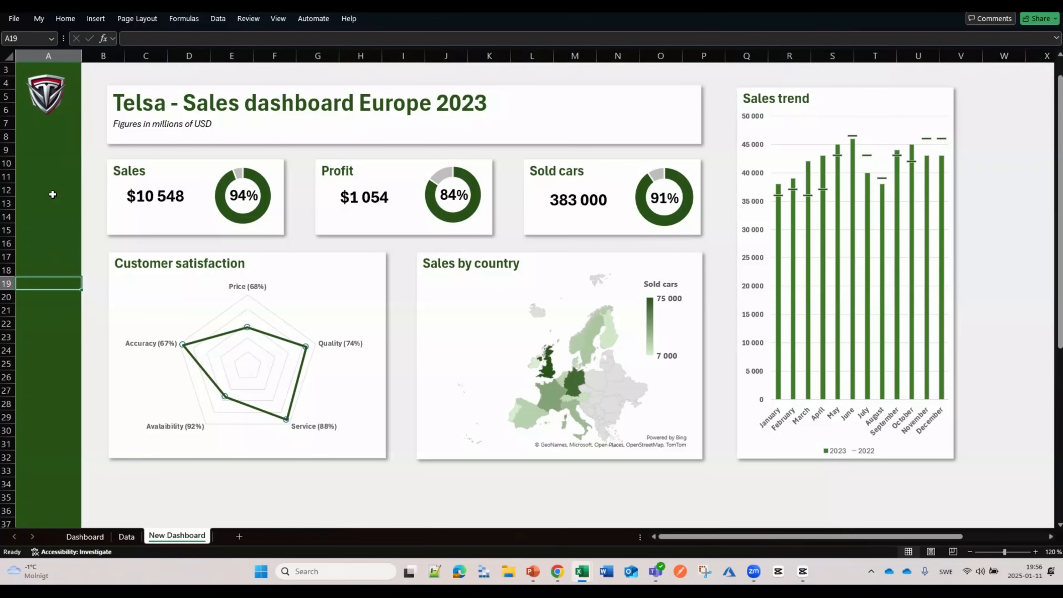
{"action": "left_click", "coordinate": [227, 506]}
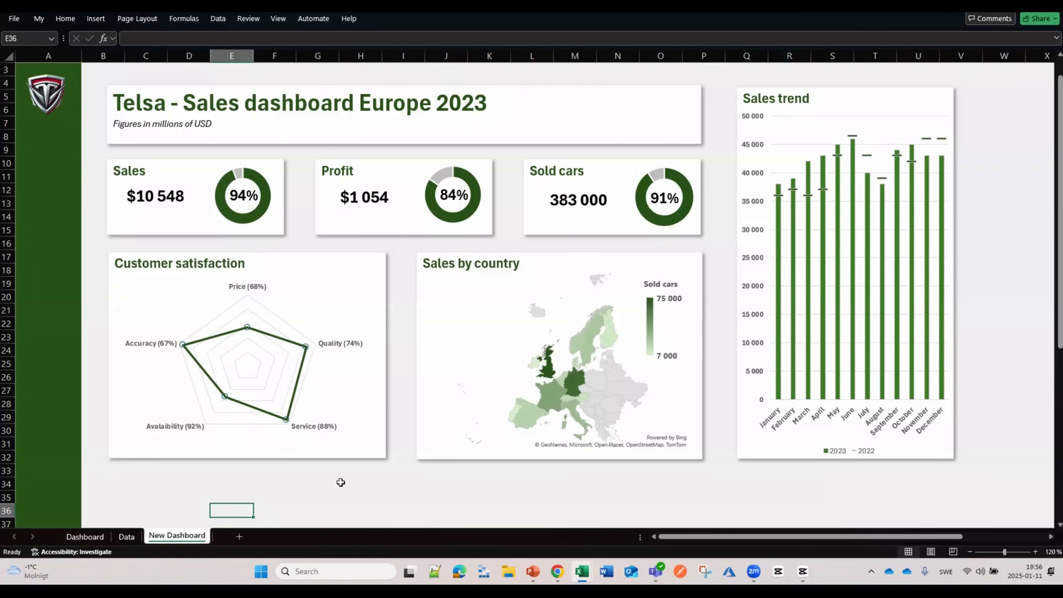
{"action": "left_click", "coordinate": [127, 537]}
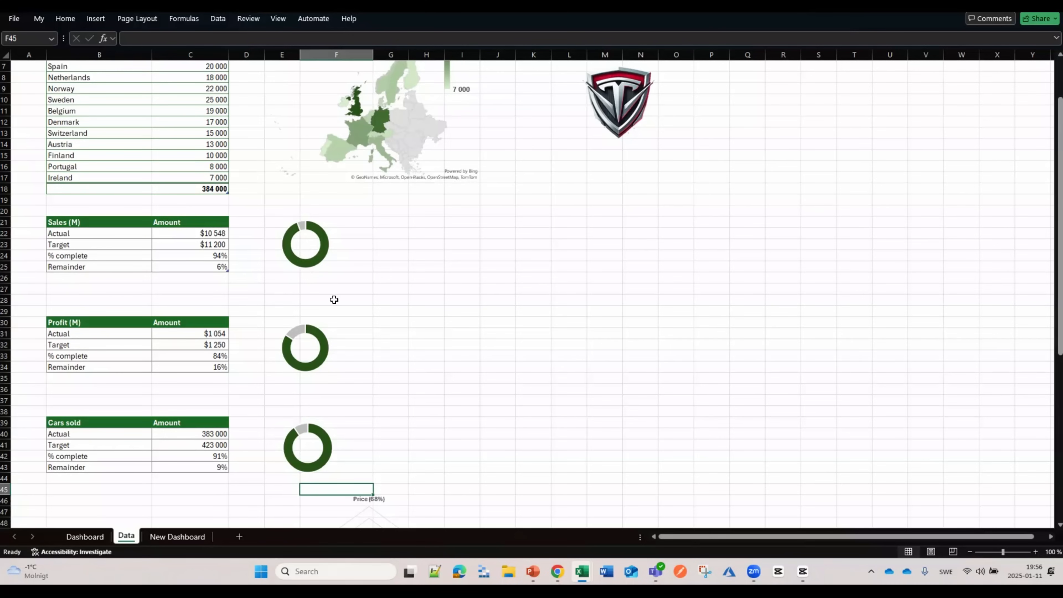
{"action": "scroll", "coordinate": [334, 300], "scroll_direction": "up", "scroll_amount": 2}
{"action": "scroll", "coordinate": [349, 327], "scroll_direction": "down", "scroll_amount": 7}
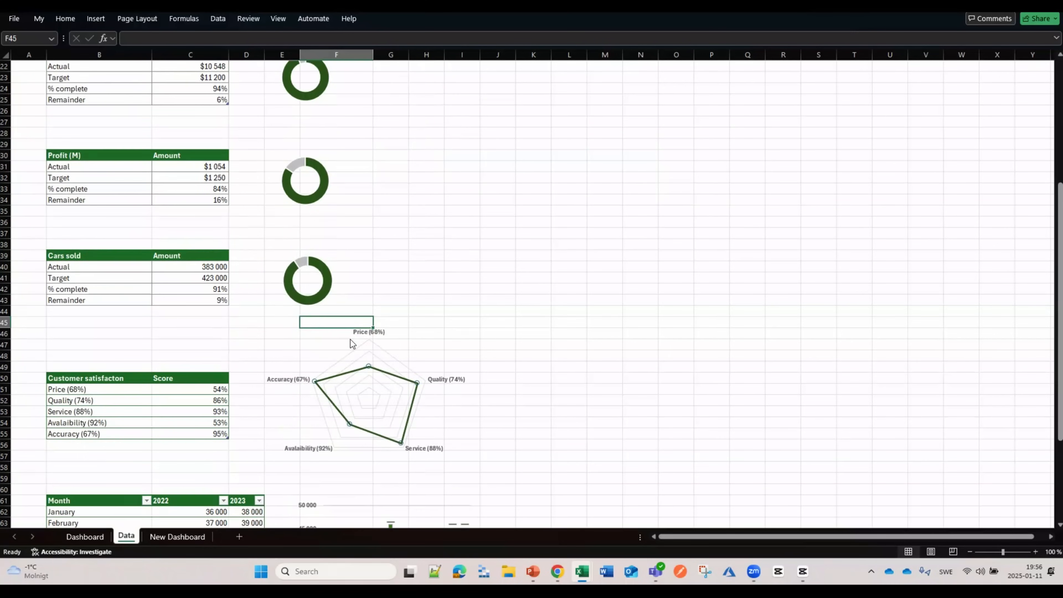
{"action": "scroll", "coordinate": [352, 343], "scroll_direction": "down", "scroll_amount": 3}
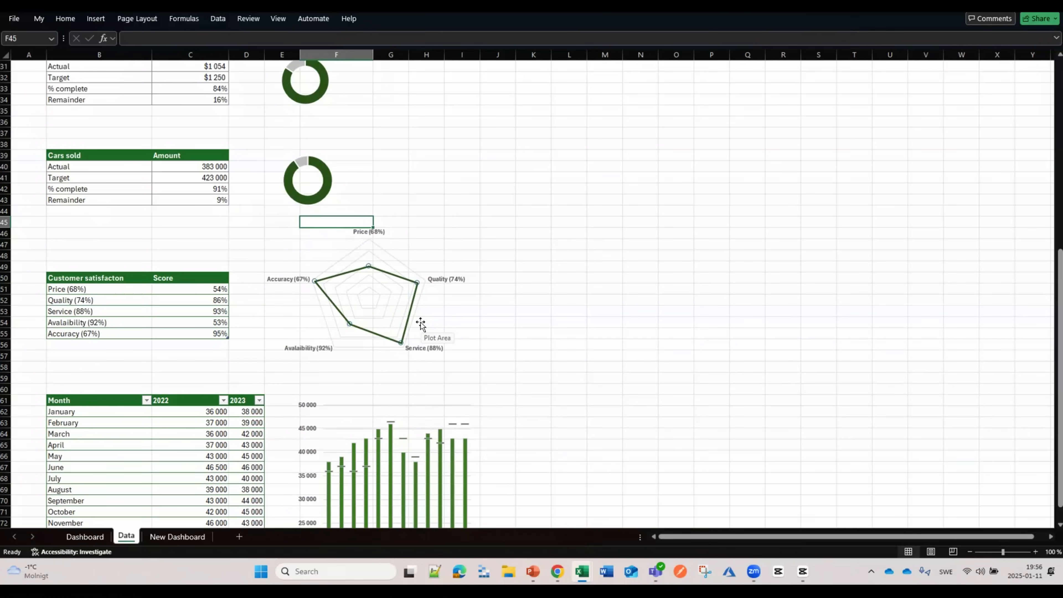
{"action": "left_click", "coordinate": [185, 537]}
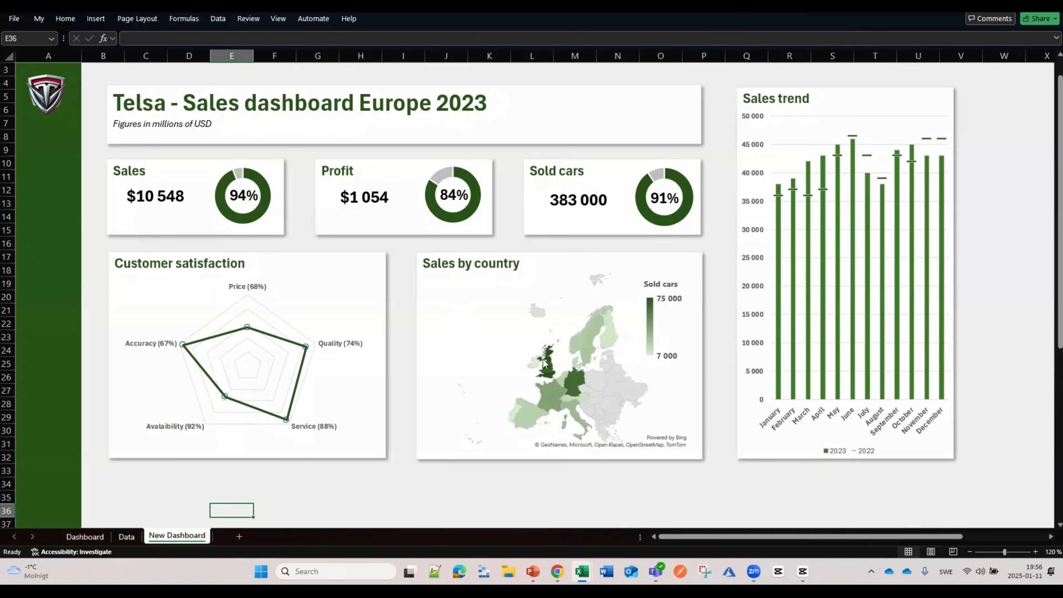